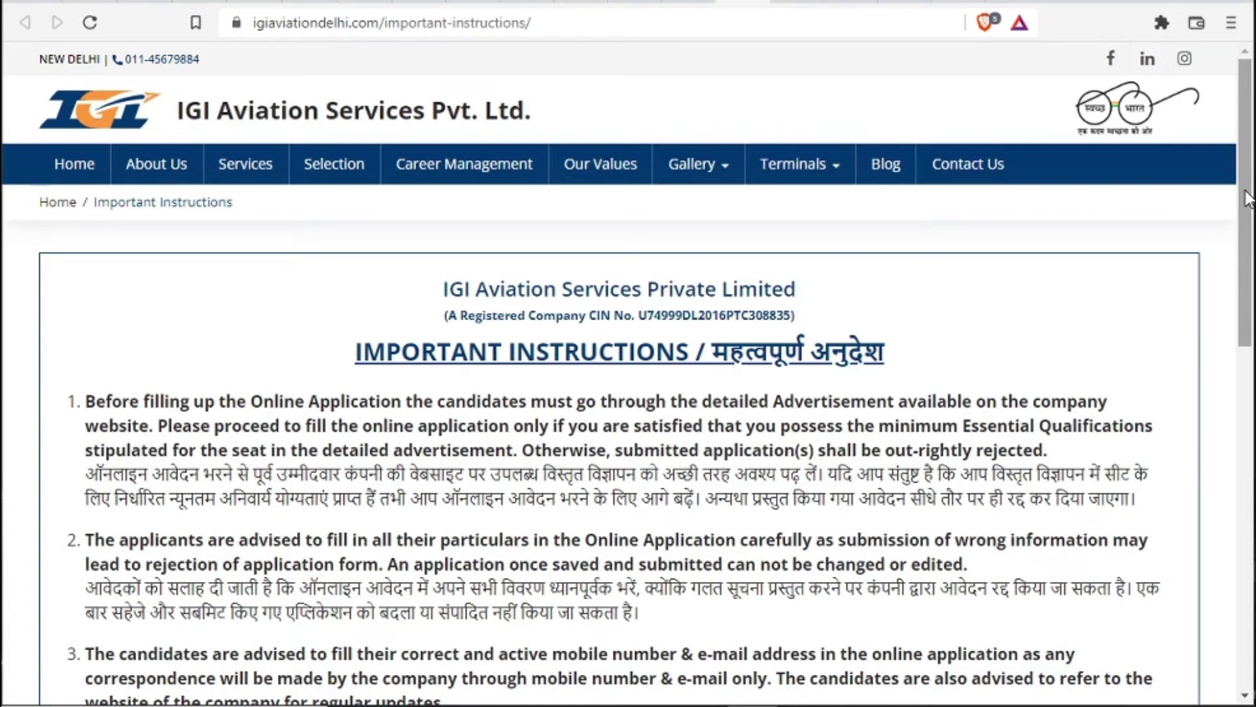
# - Accept the declaration below the important instructions and proceed to the online application form
pyautogui.moveTo(1247, 198); pyautogui.dragTo(1242, 511)
pyautogui.click(68, 534)
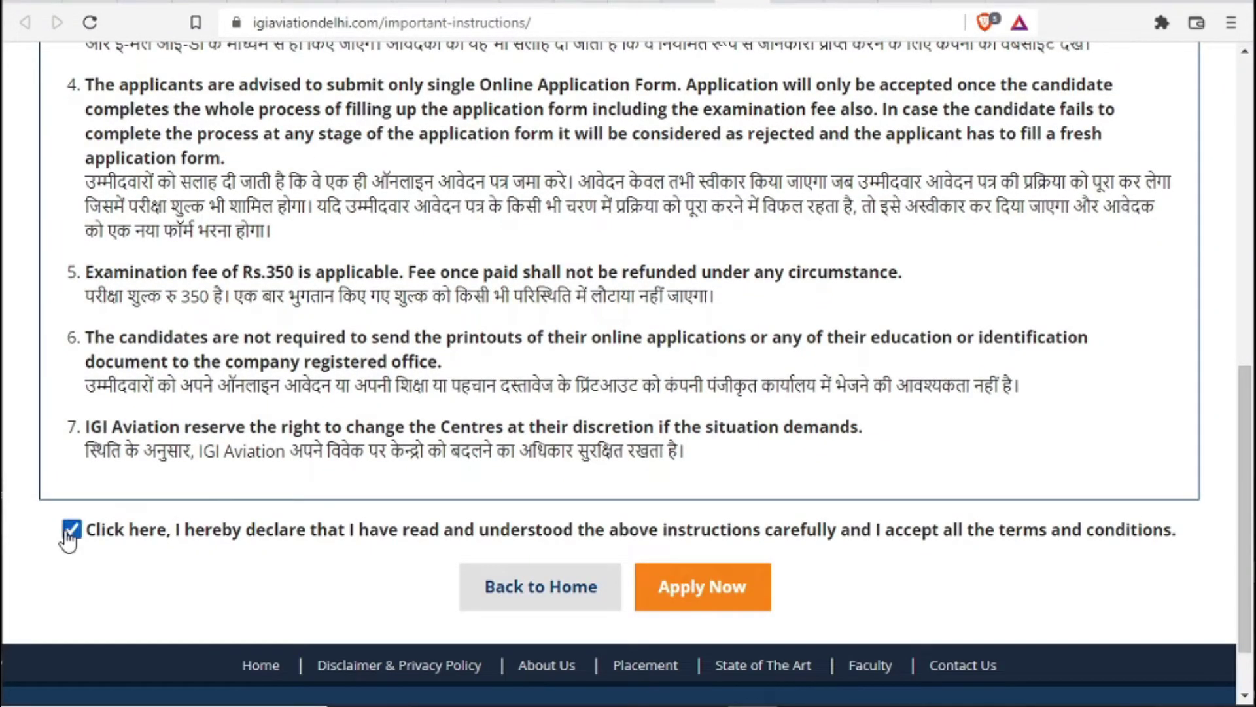
pyautogui.click(700, 603)
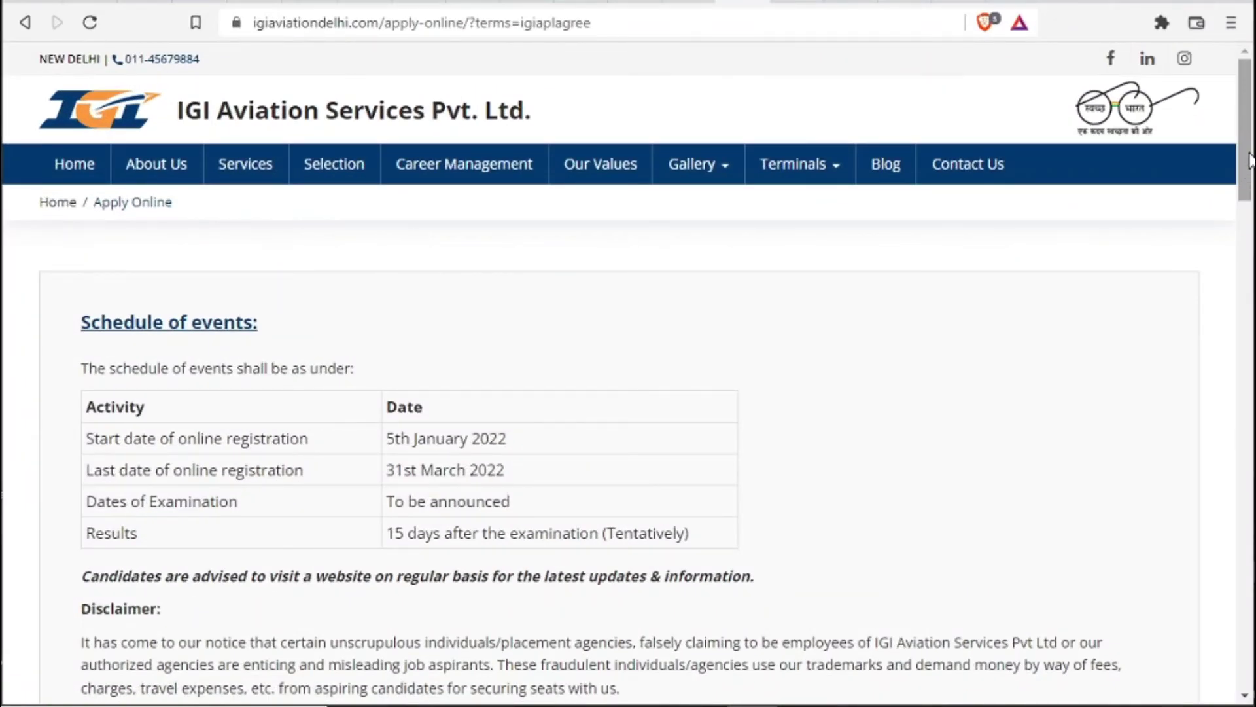
# - Set the applicant's title to Mr. and fill in the full name and contact details from the first saved autofill profile
pyautogui.moveTo(1250, 160); pyautogui.dragTo(1247, 216)
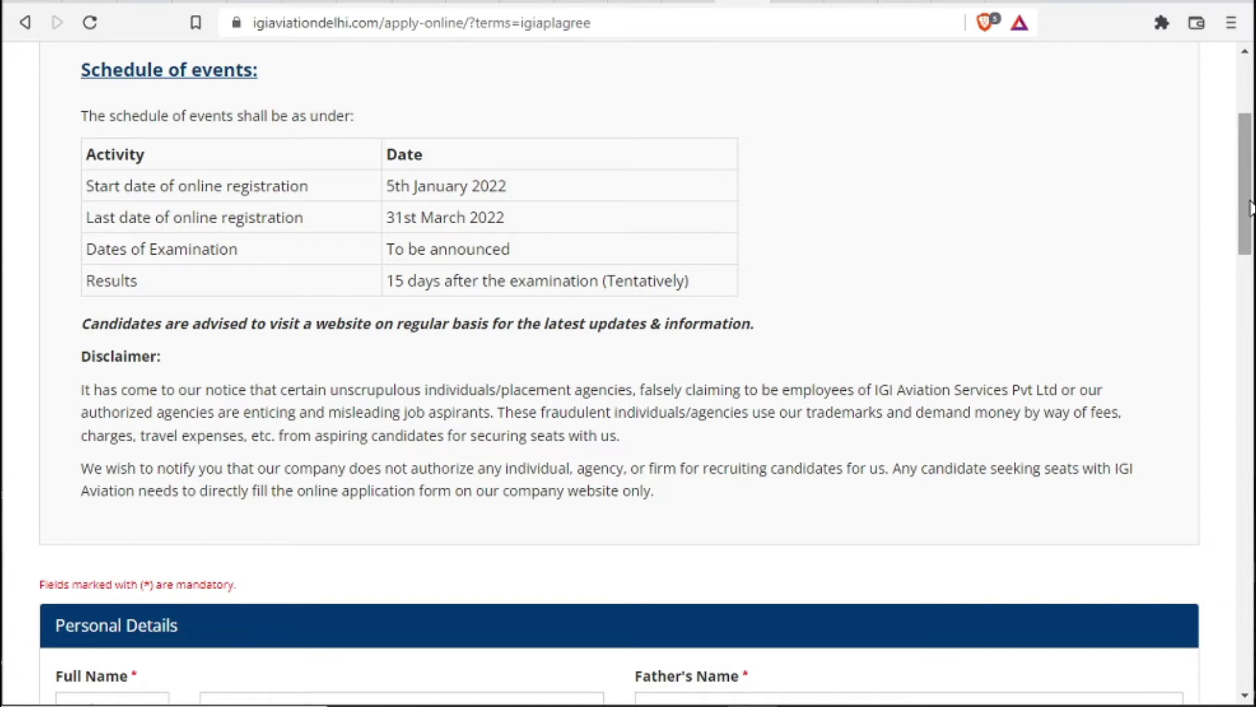
pyautogui.moveTo(1250, 208); pyautogui.dragTo(1249, 301)
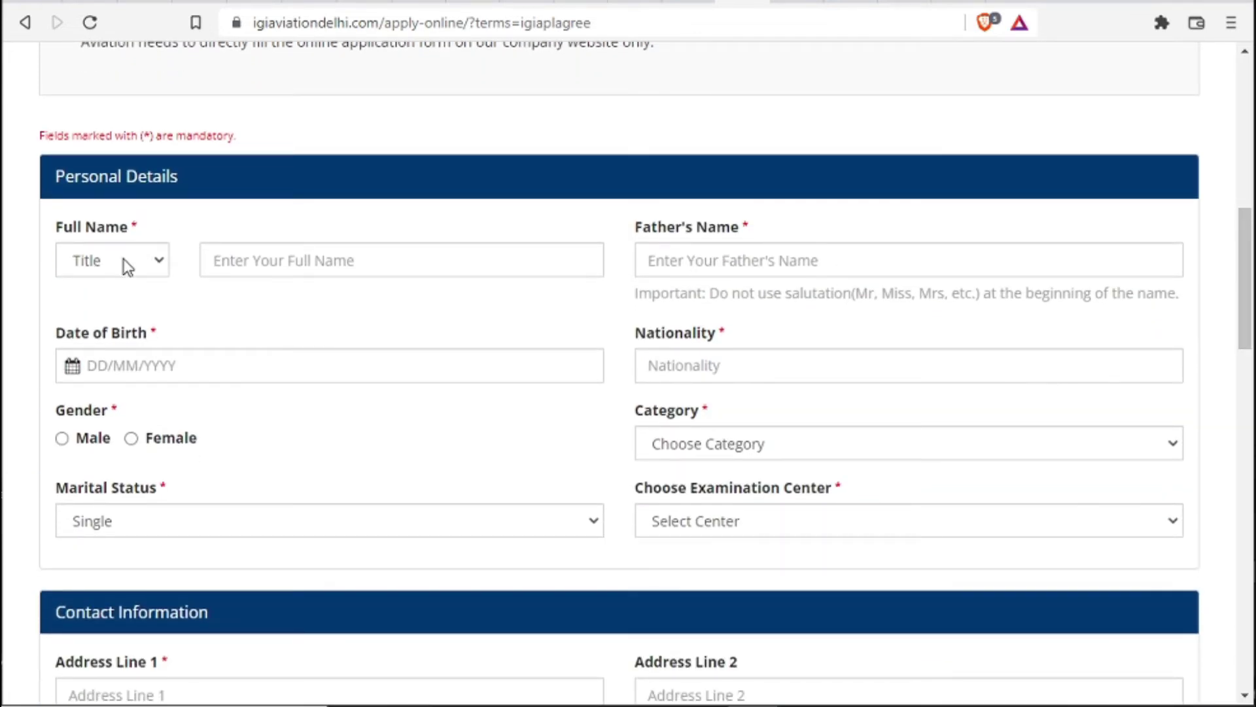
pyautogui.click(148, 262)
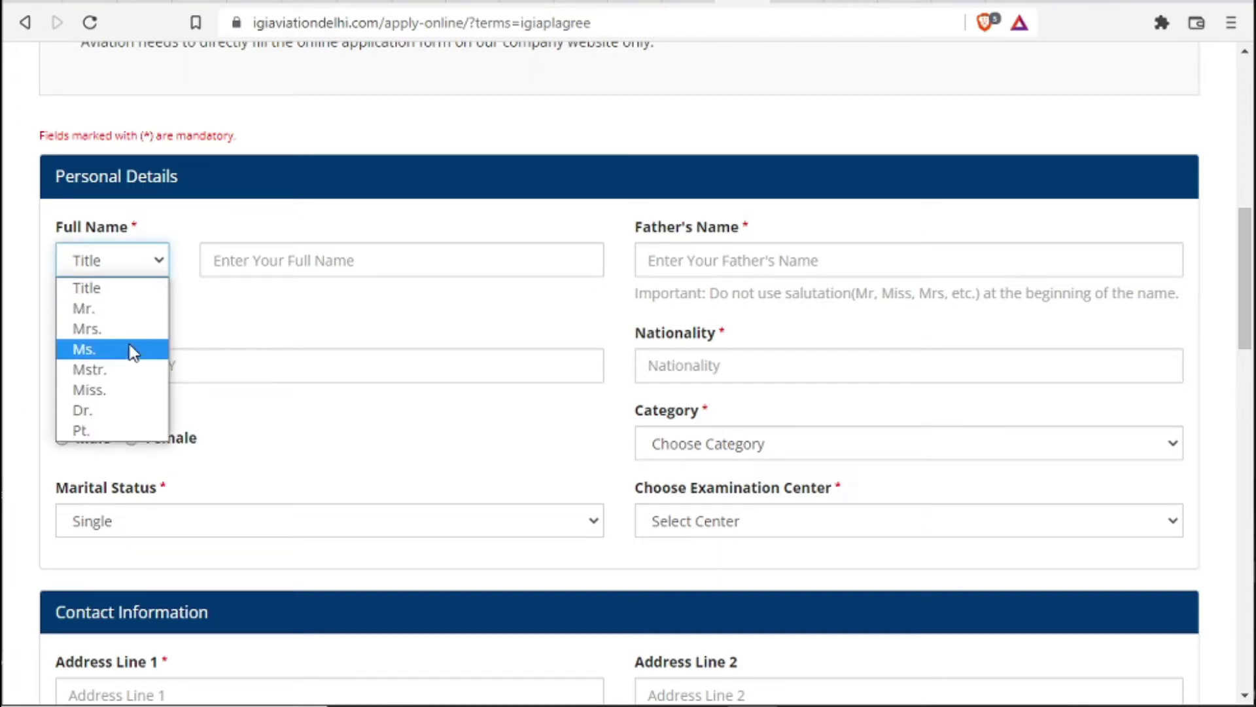
pyautogui.click(123, 310)
pyautogui.click(303, 265)
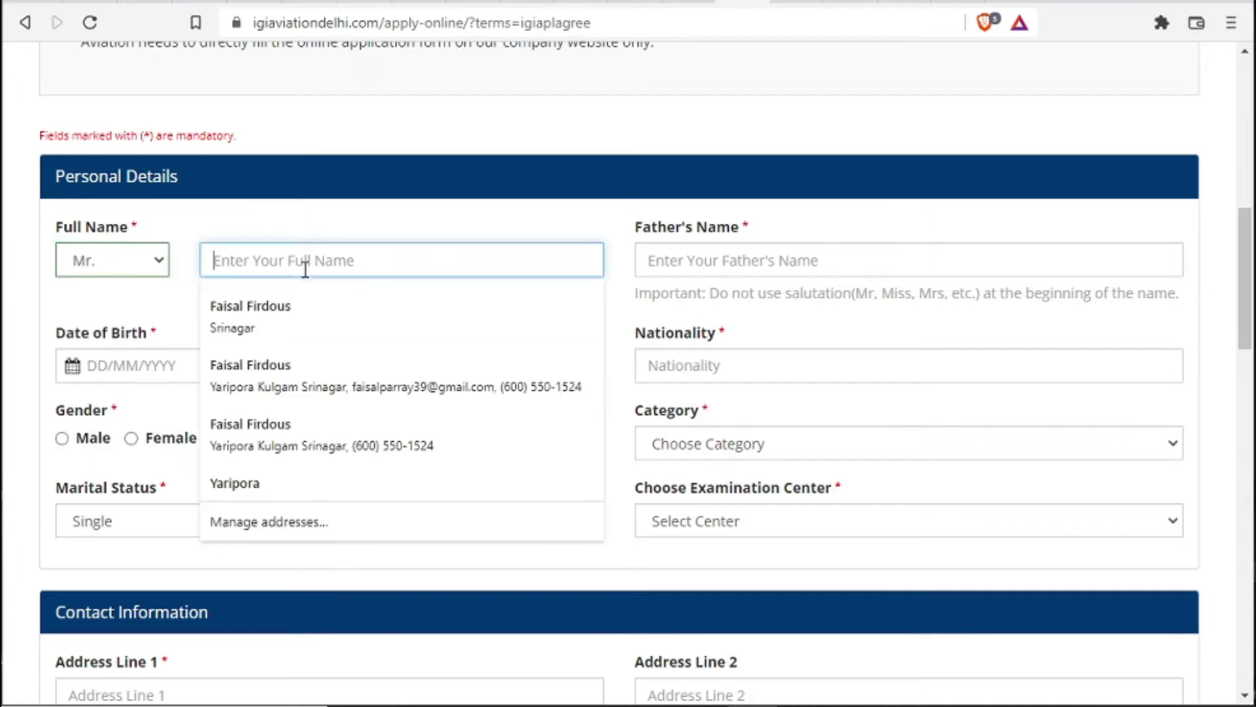
pyautogui.click(305, 308)
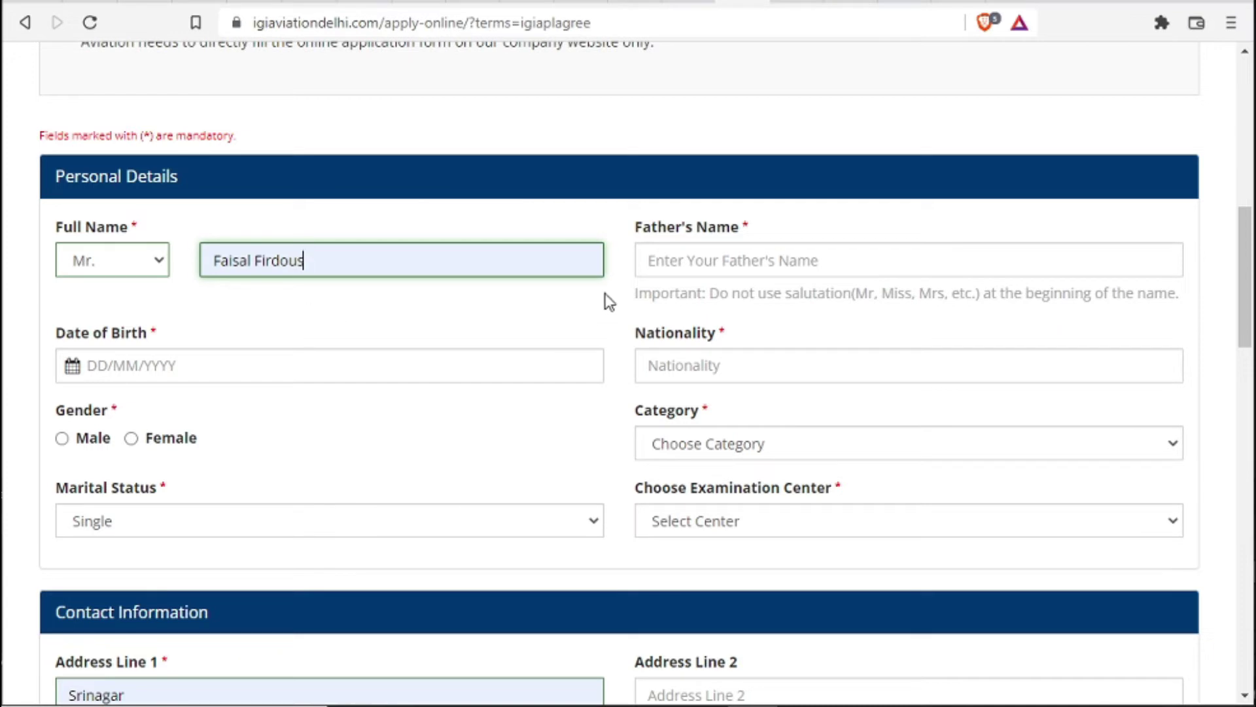
# - Look through the Father's Name, Date of Birth and Nationality fields in Personal Details
pyautogui.click(659, 261)
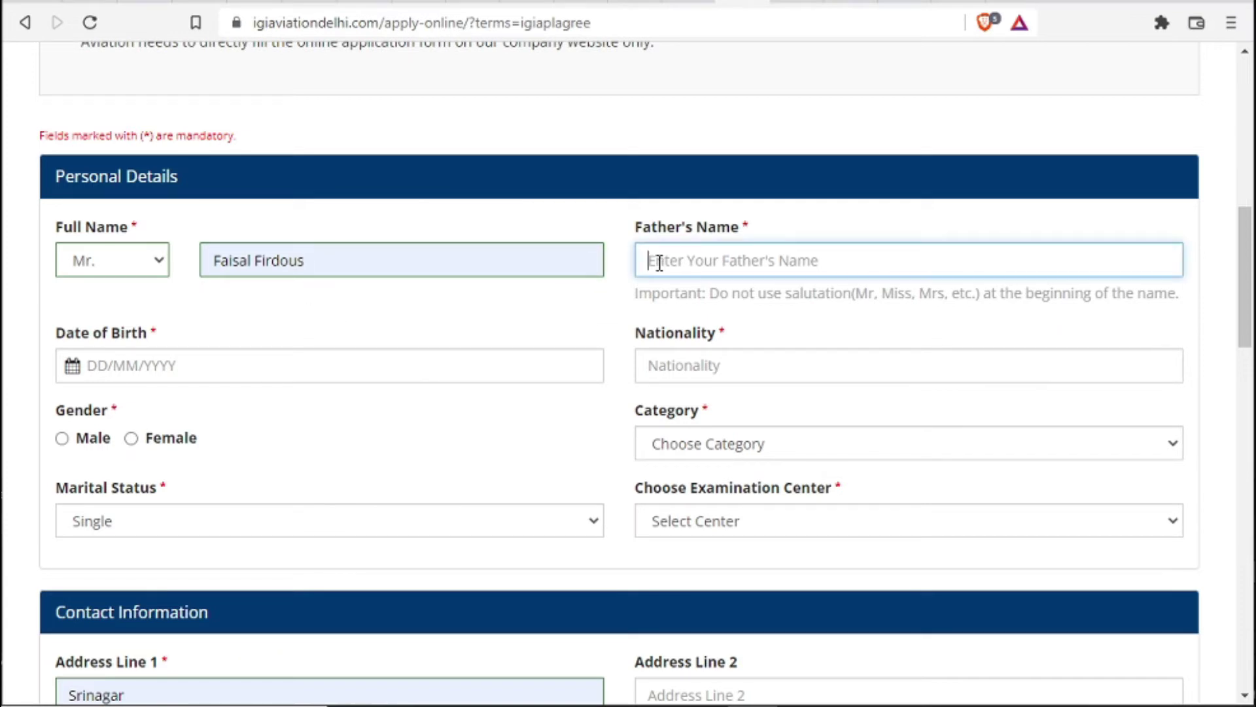
pyautogui.click(659, 262)
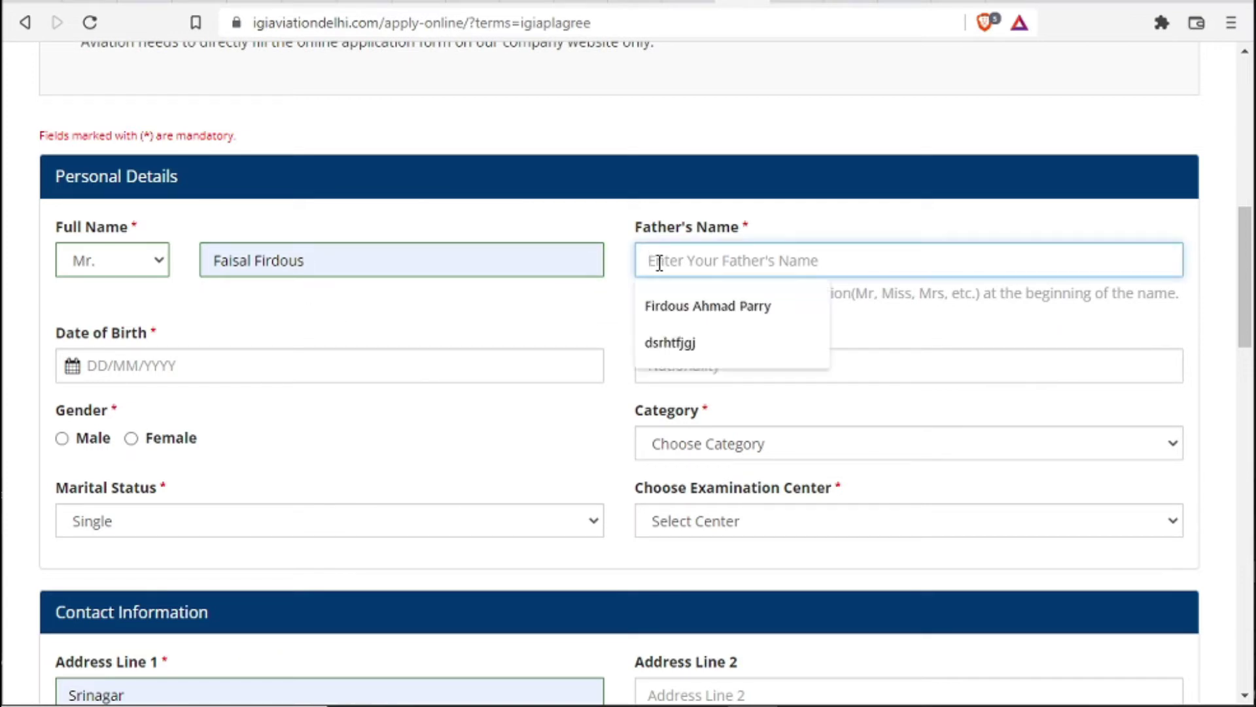
pyautogui.click(251, 361)
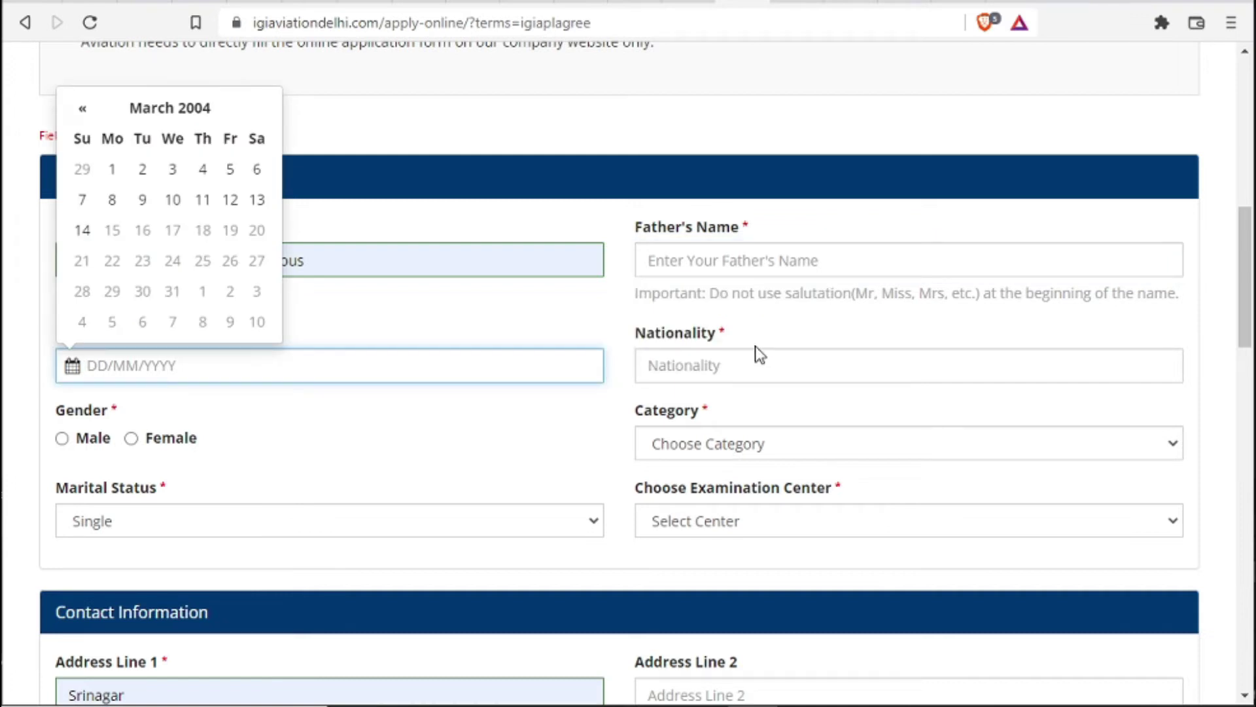
pyautogui.click(742, 361)
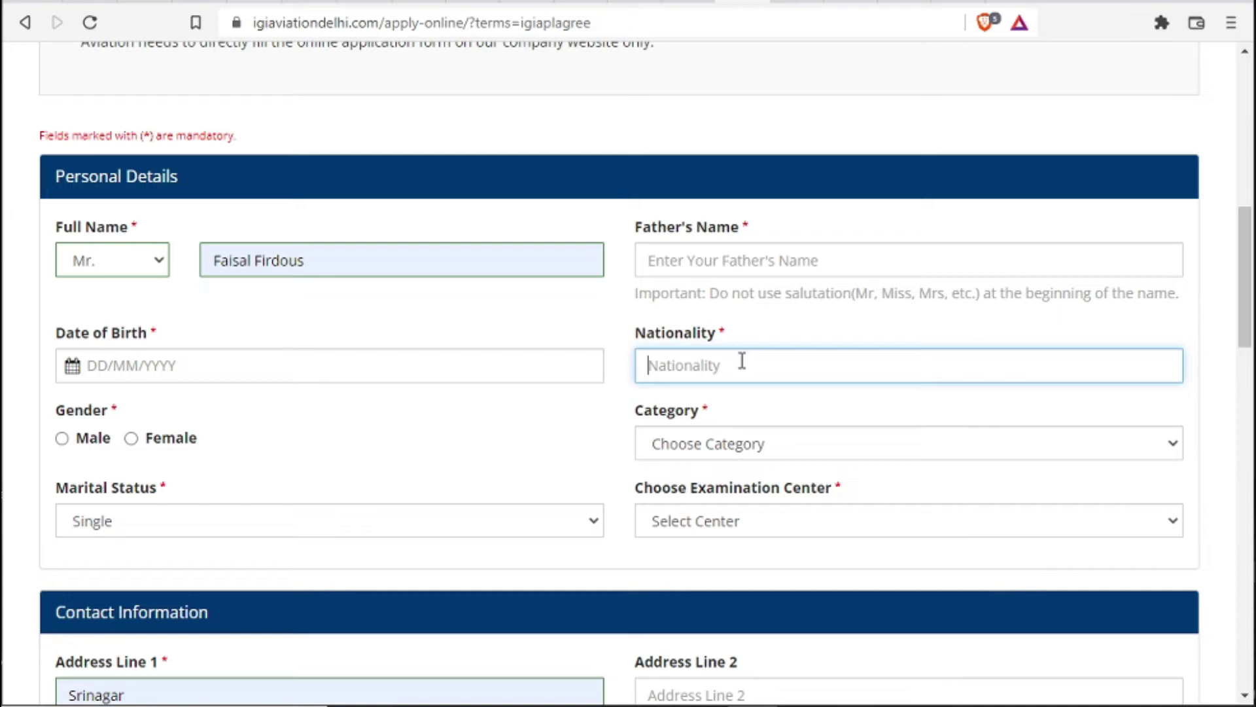
# - Set the applicant's gender to Male and the marital status to Single
pyautogui.click(63, 438)
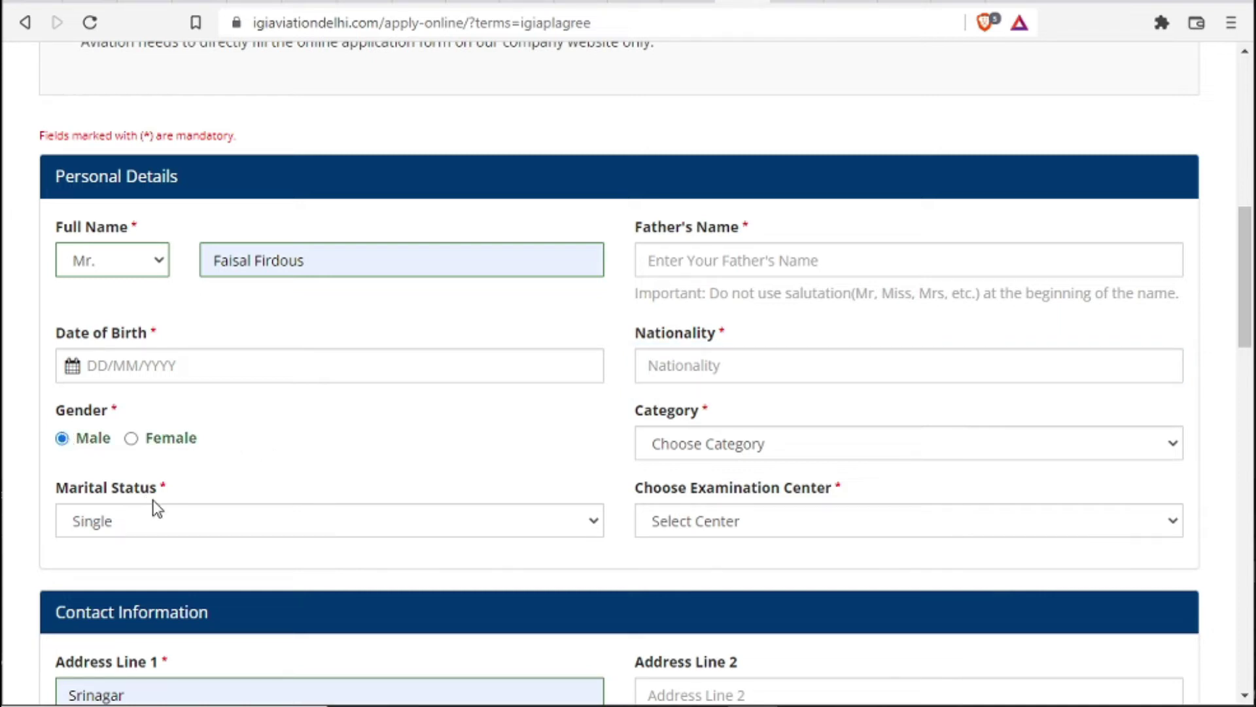
pyautogui.click(167, 521)
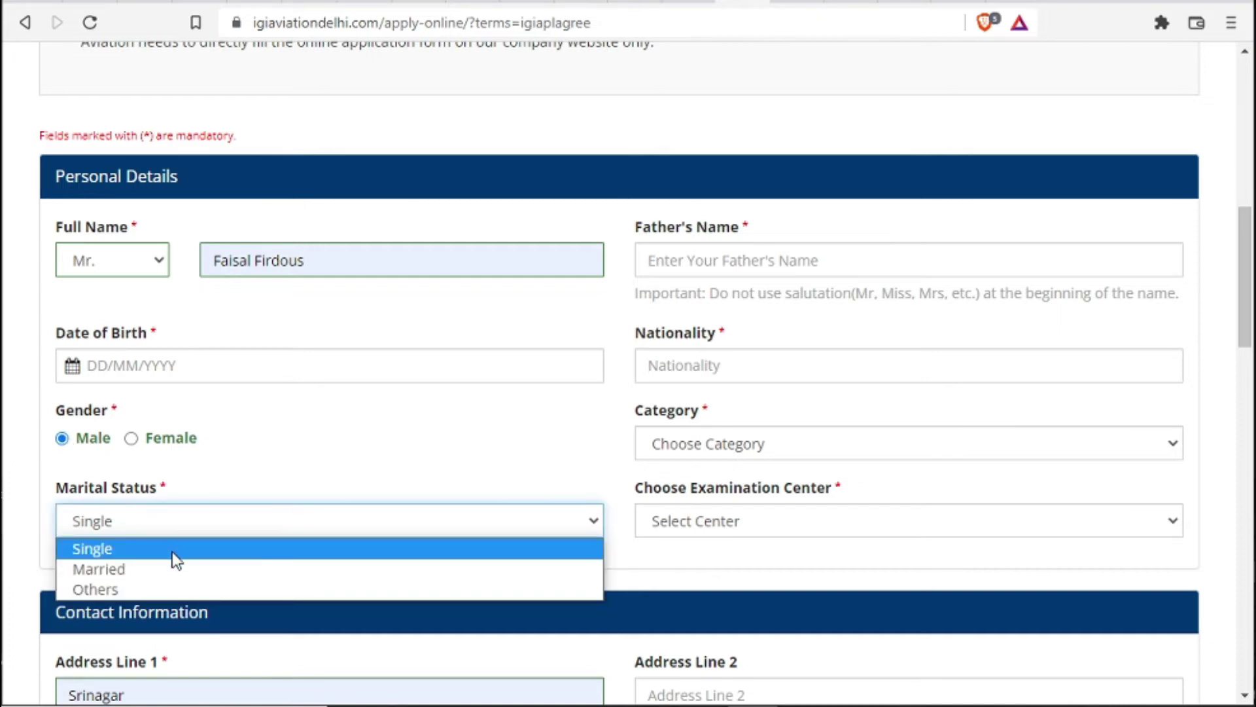
pyautogui.click(184, 548)
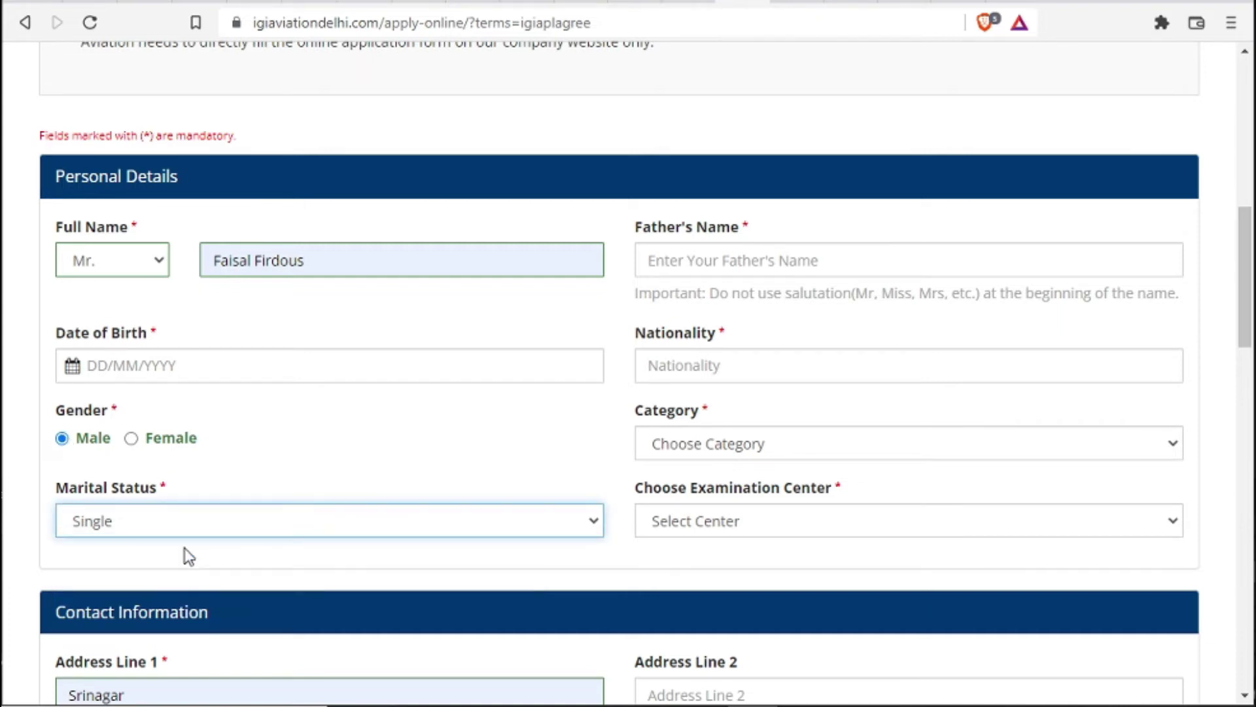
# - Choose General as the applicant's category and Chandigarh as the examination center
pyautogui.click(693, 449)
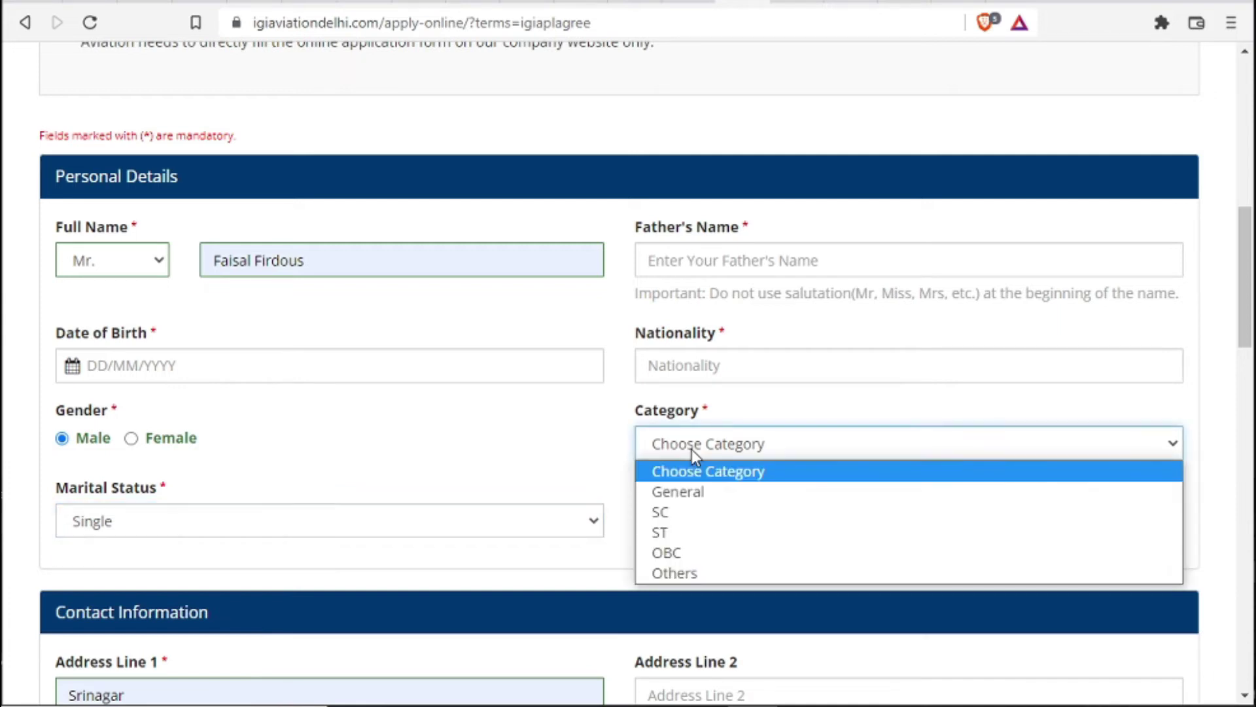
pyautogui.click(695, 501)
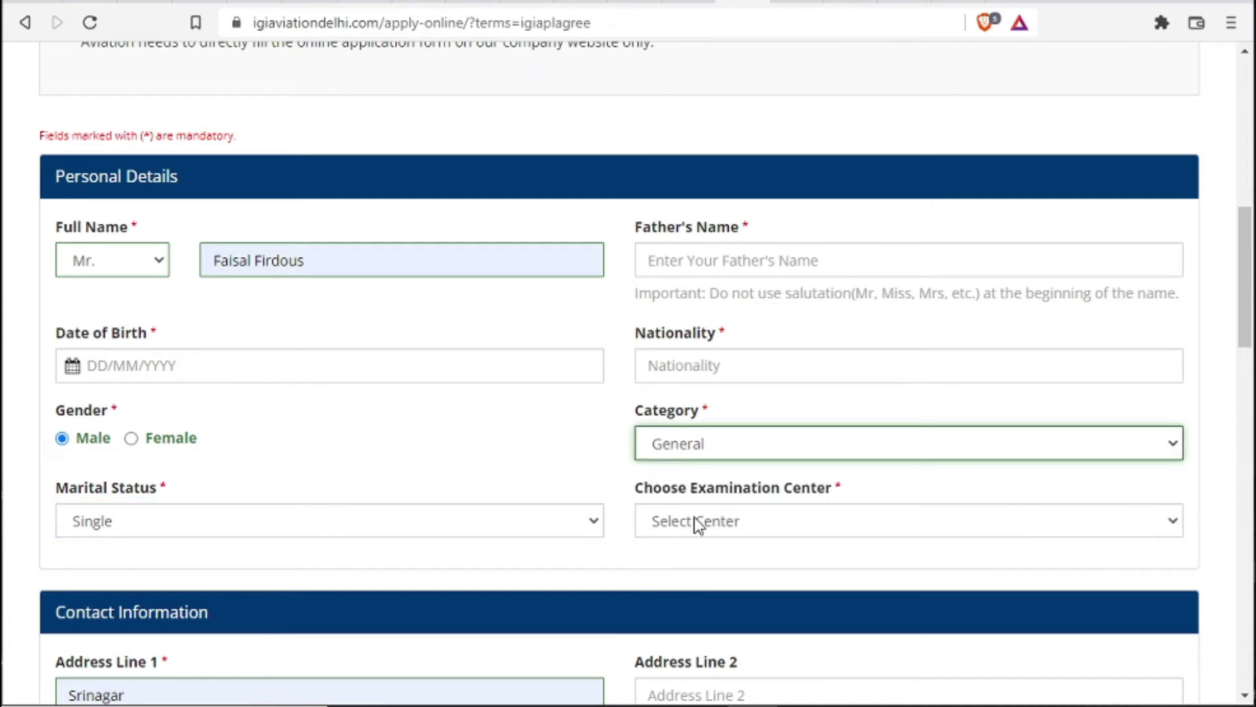
pyautogui.click(695, 522)
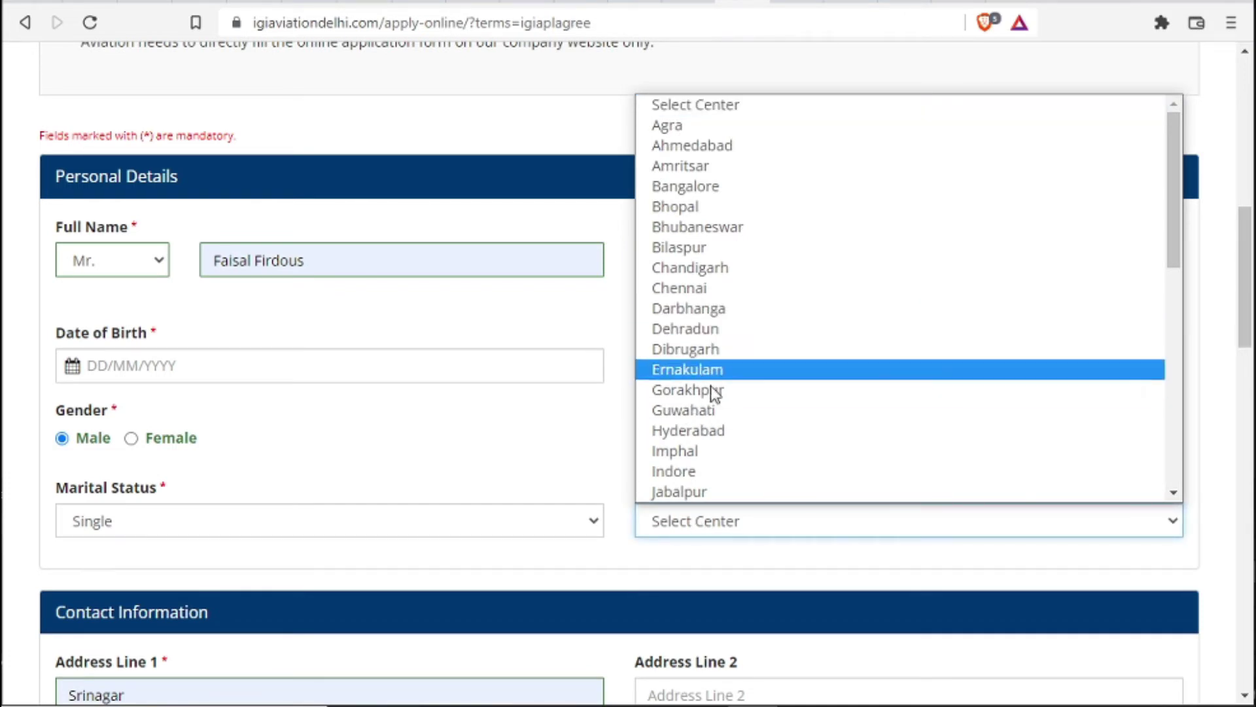
pyautogui.click(847, 268)
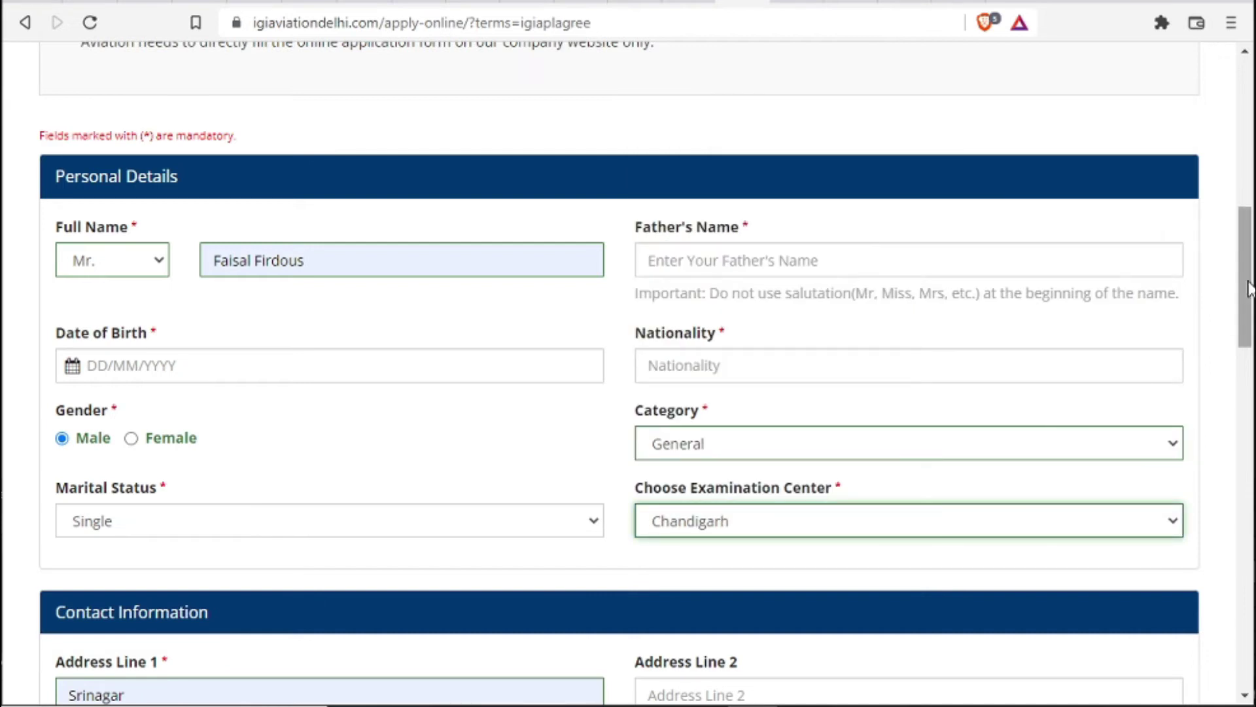
# - Check the address lines, city and state options in the Contact Information section
pyautogui.moveTo(1250, 288); pyautogui.dragTo(1250, 373)
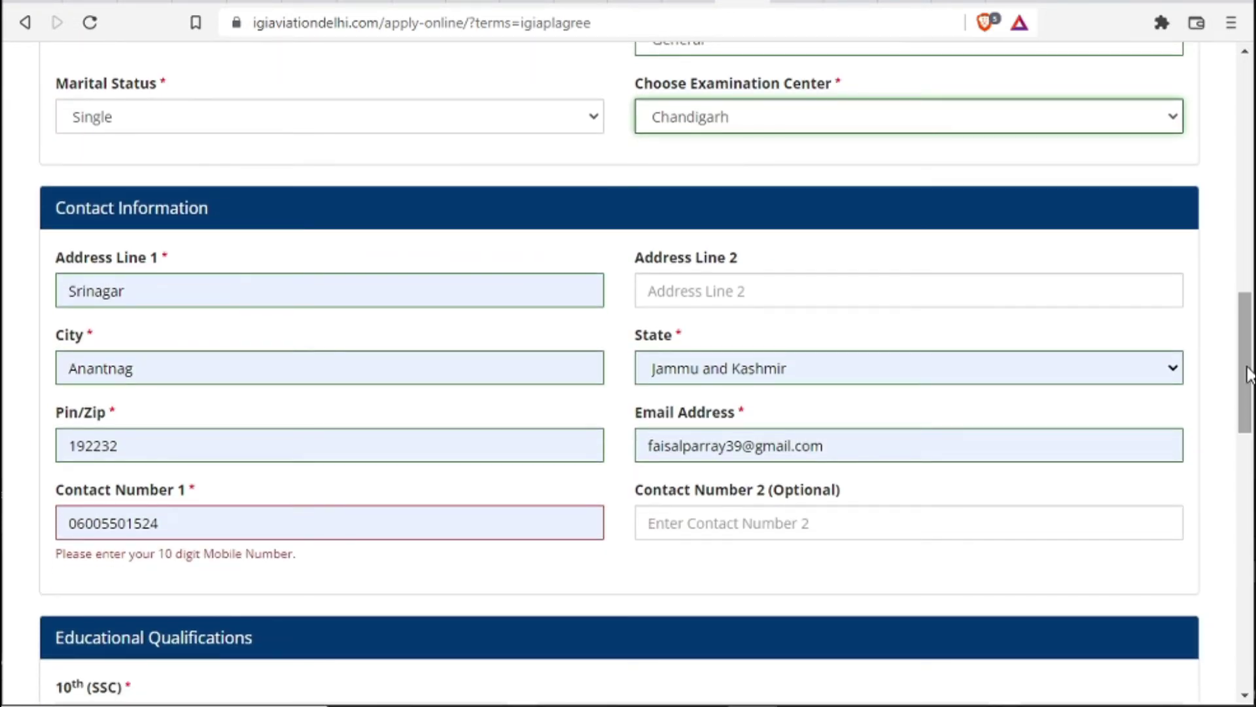
pyautogui.click(417, 281)
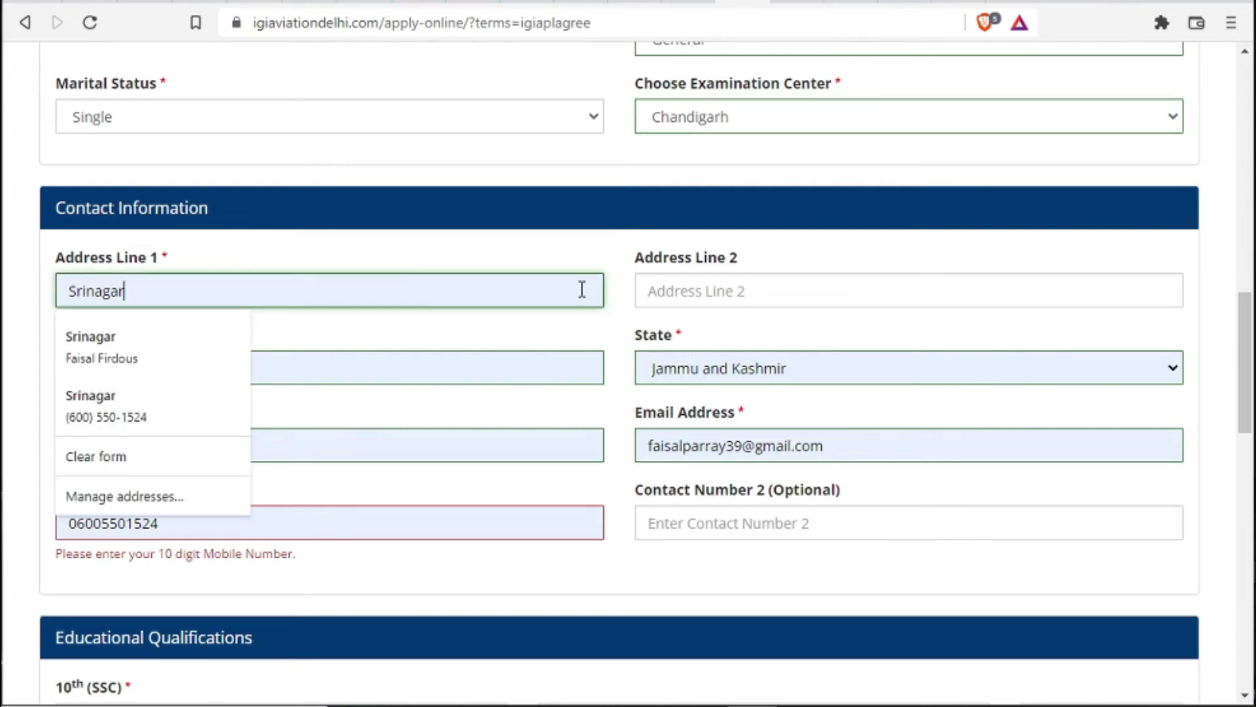
pyautogui.click(678, 288)
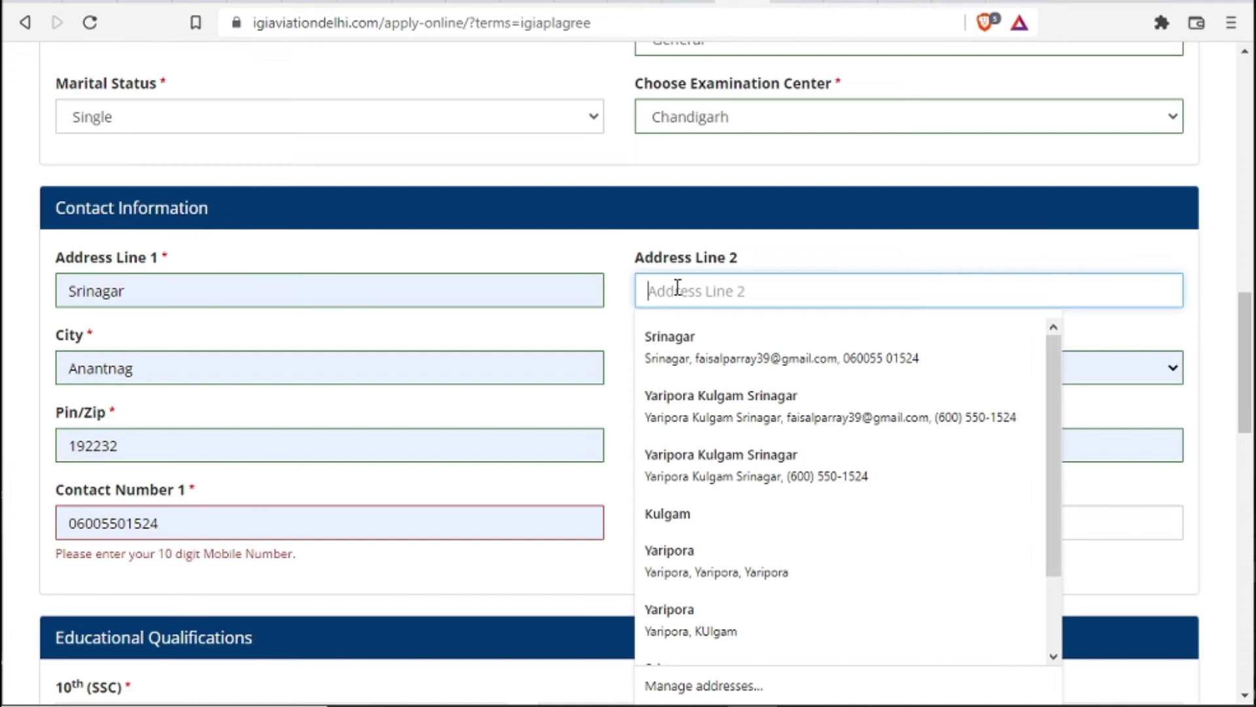
pyautogui.click(359, 367)
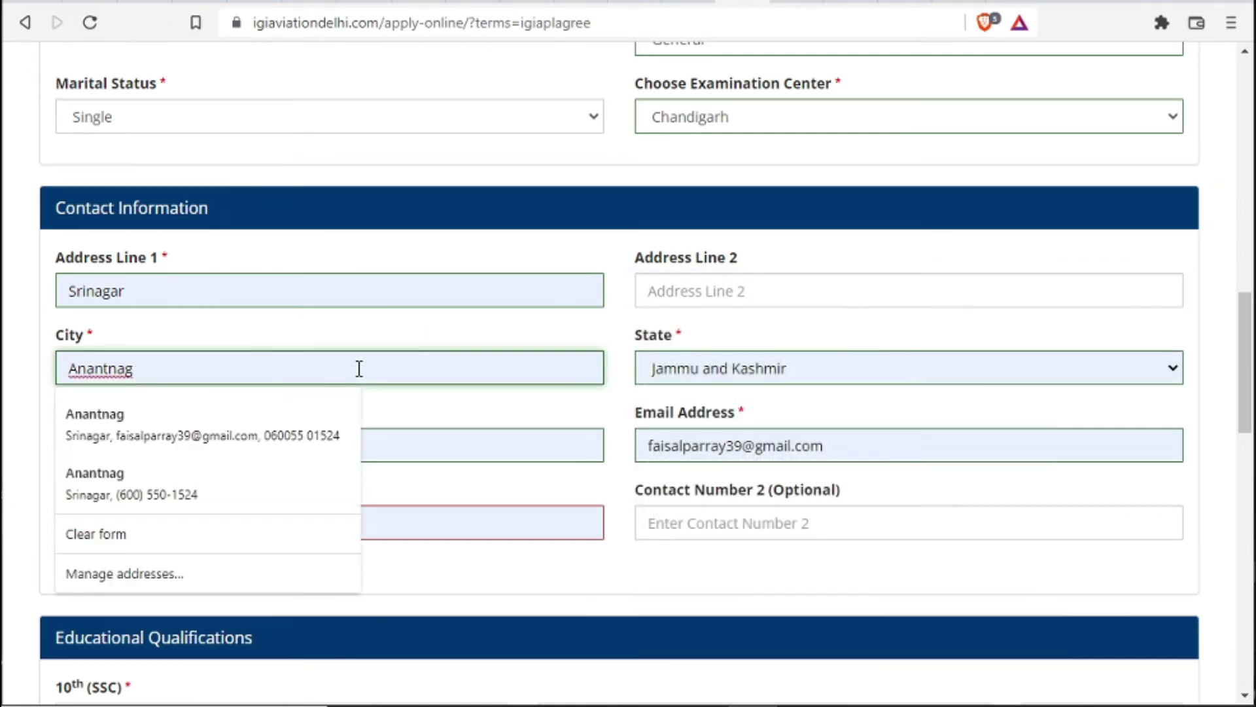
pyautogui.click(772, 368)
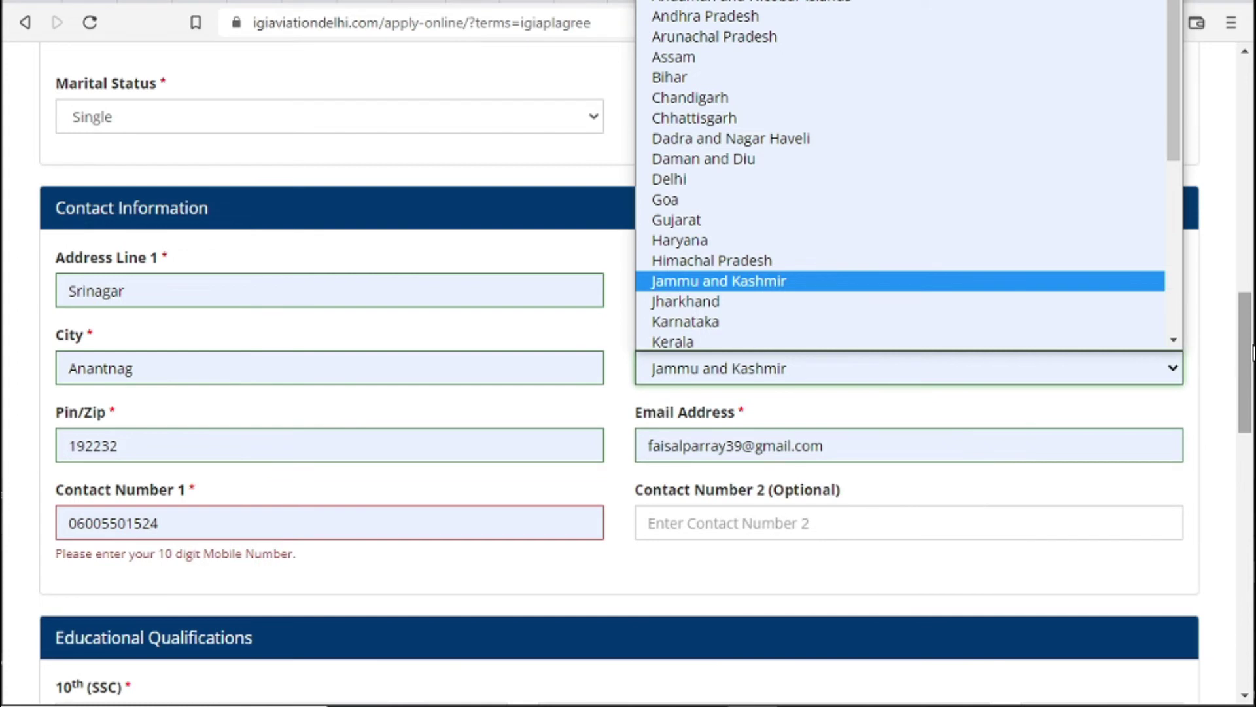
# - Look through the 10th, 12th and graduation fields in Educational Qualifications and the optional Aadhaar name field
pyautogui.moveTo(1250, 350); pyautogui.dragTo(1247, 448)
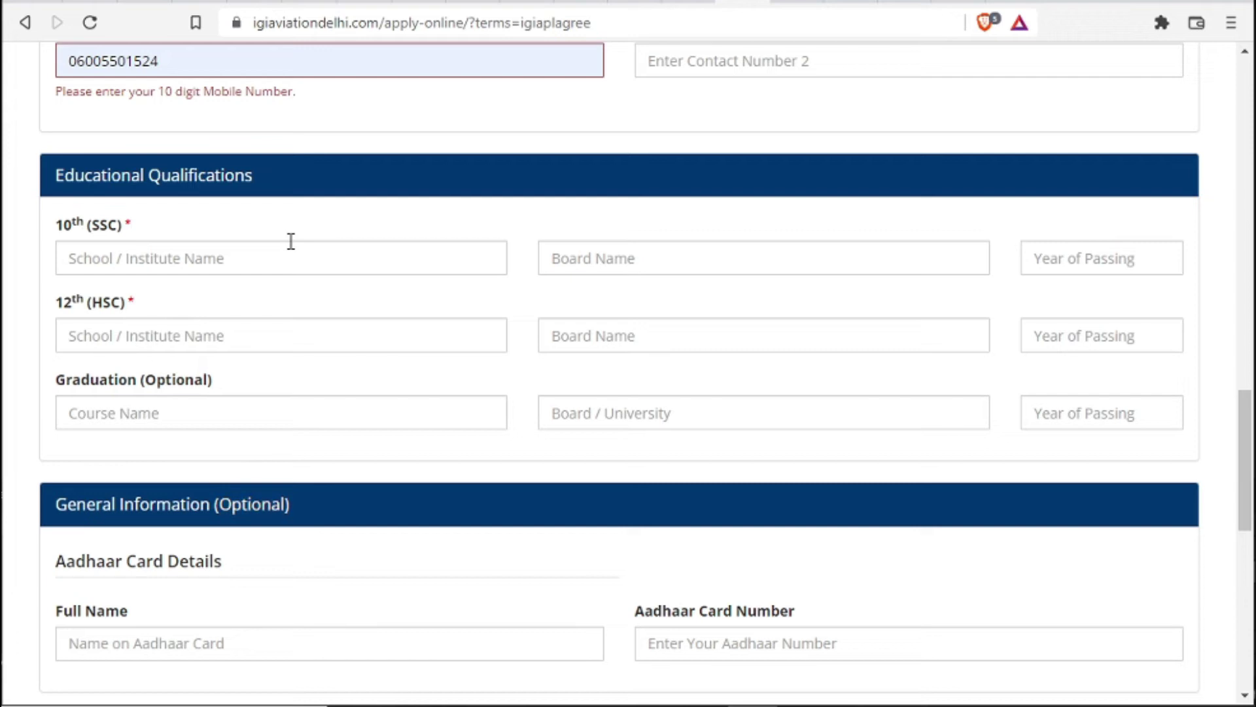
pyautogui.click(258, 256)
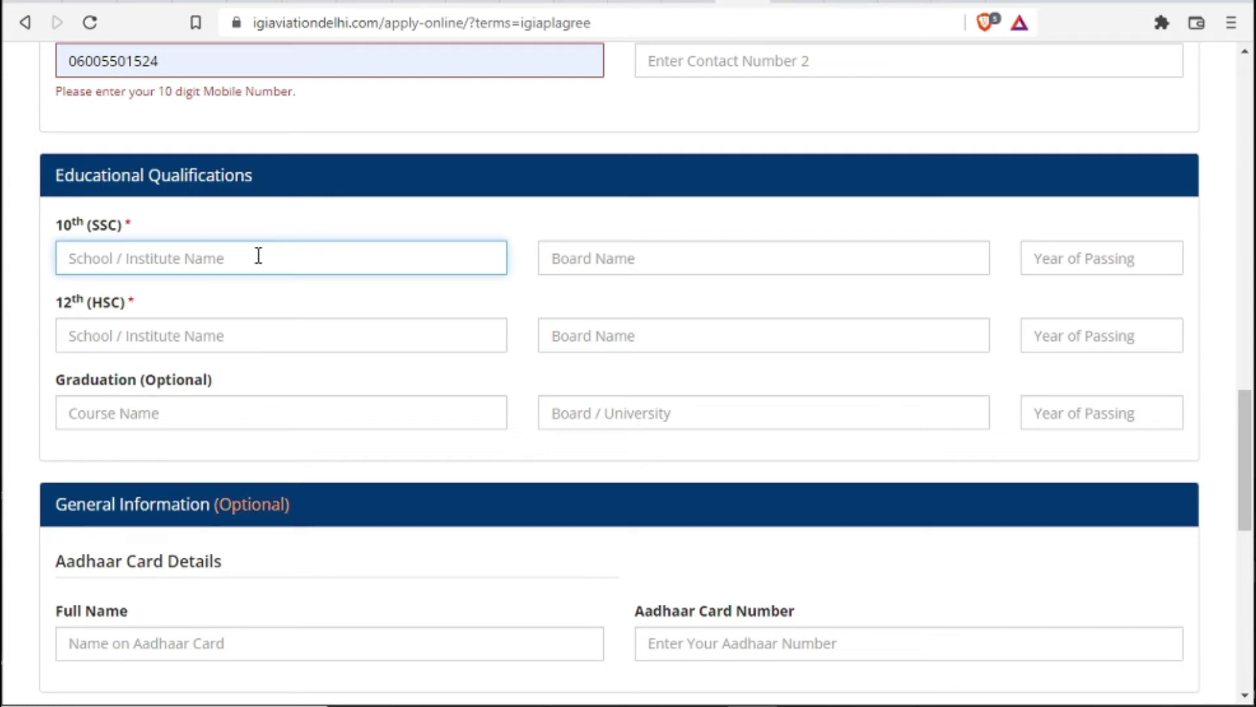
pyautogui.click(229, 333)
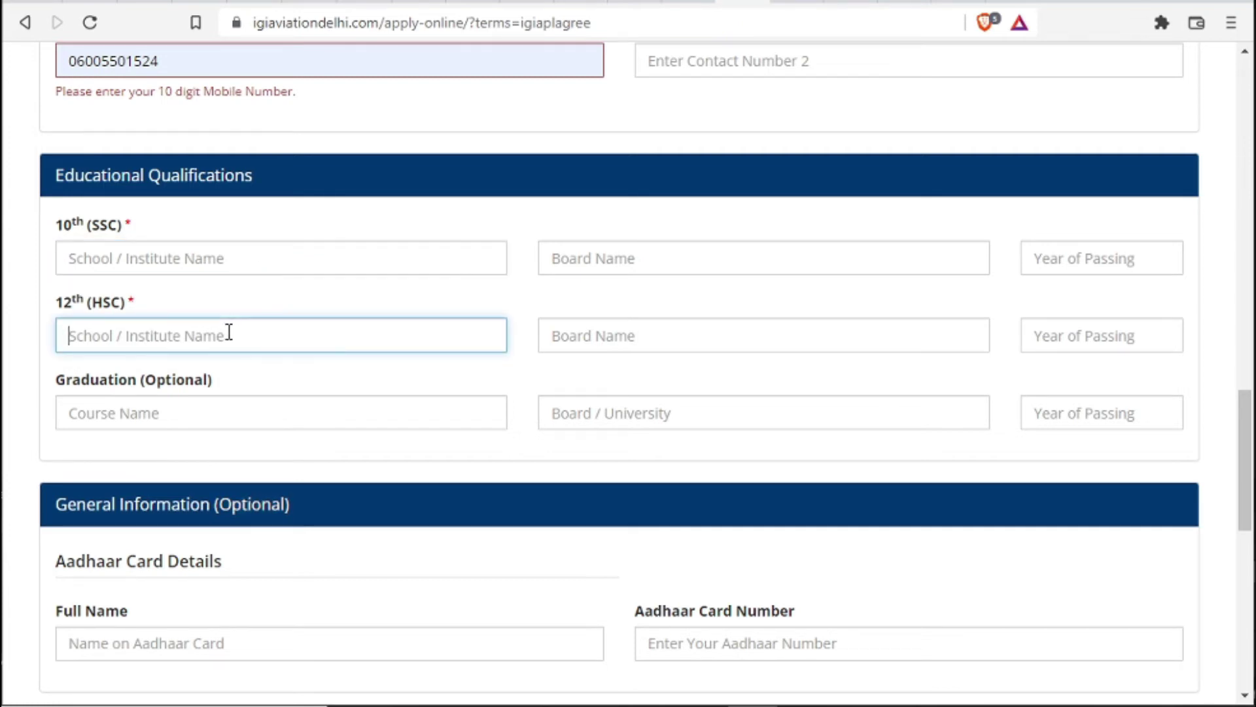
pyautogui.click(584, 335)
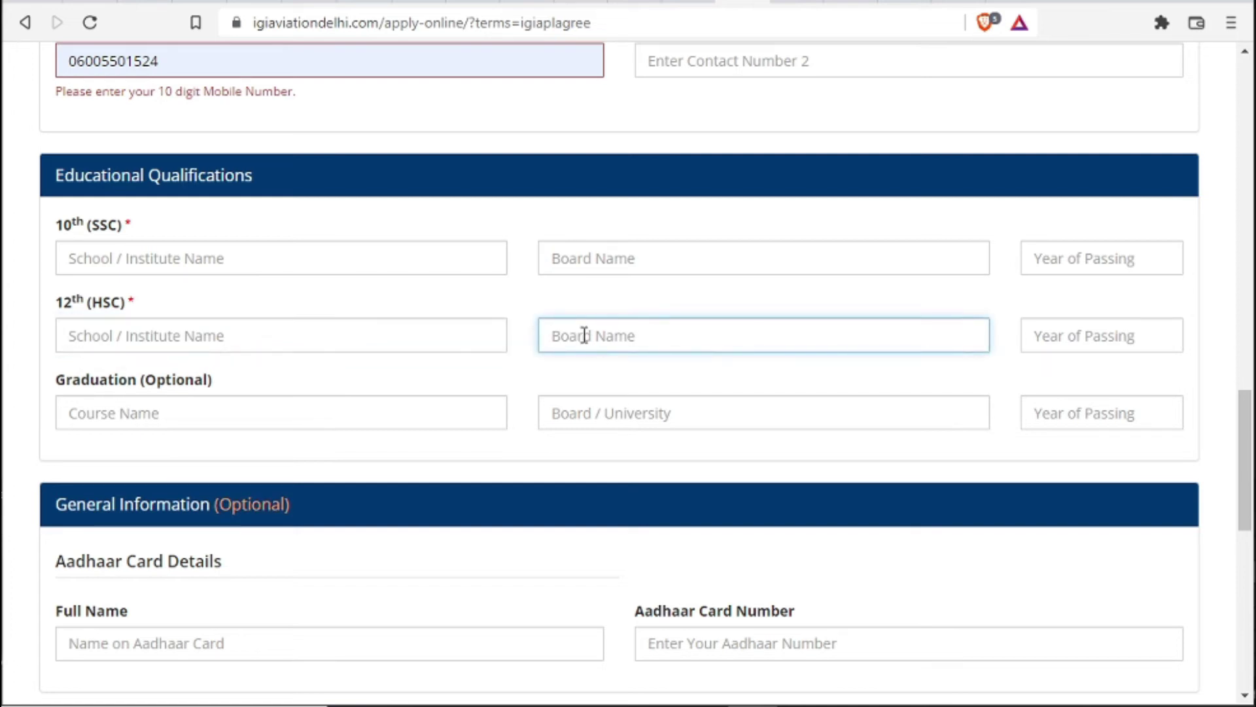
pyautogui.click(1081, 340)
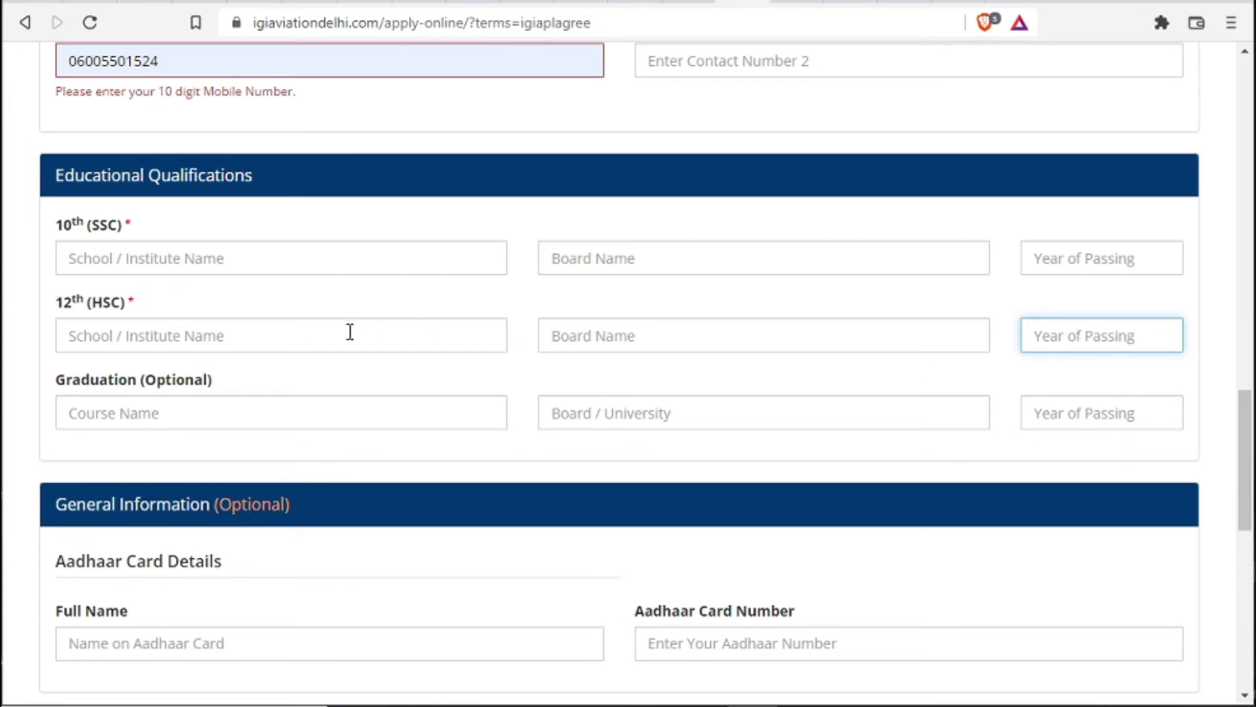
pyautogui.click(332, 414)
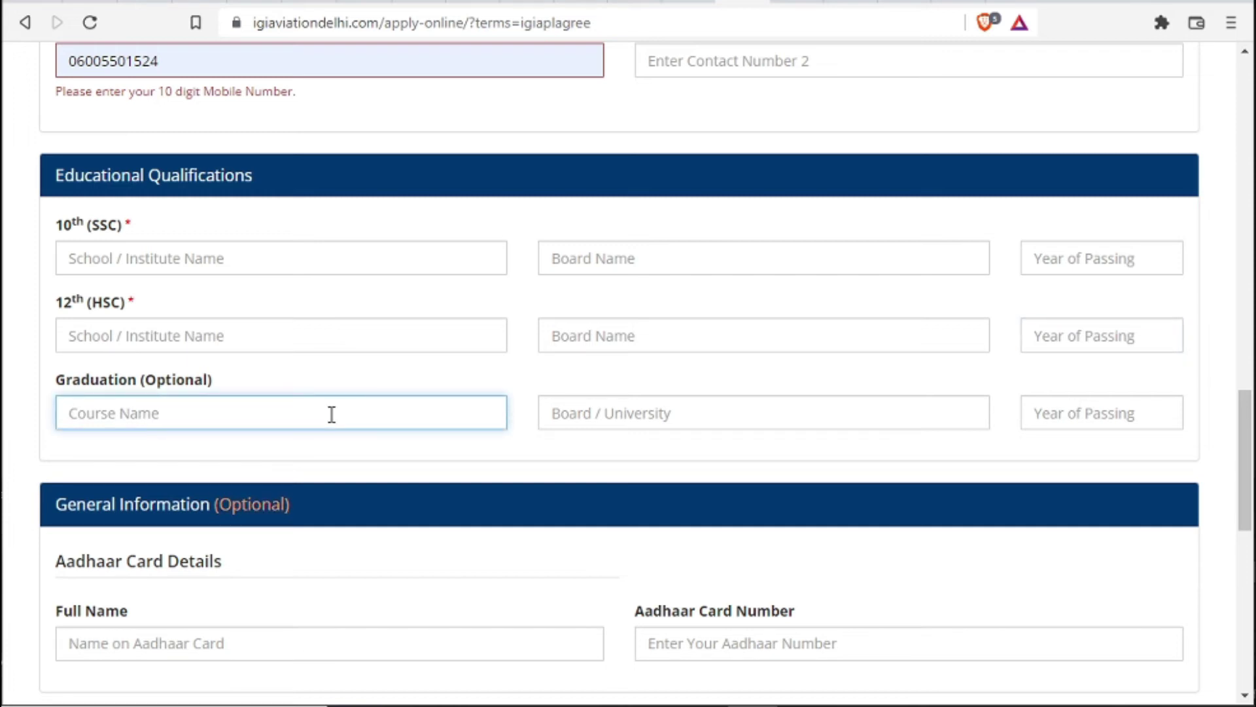
pyautogui.scroll(-4, 332, 415)
pyautogui.click(352, 343)
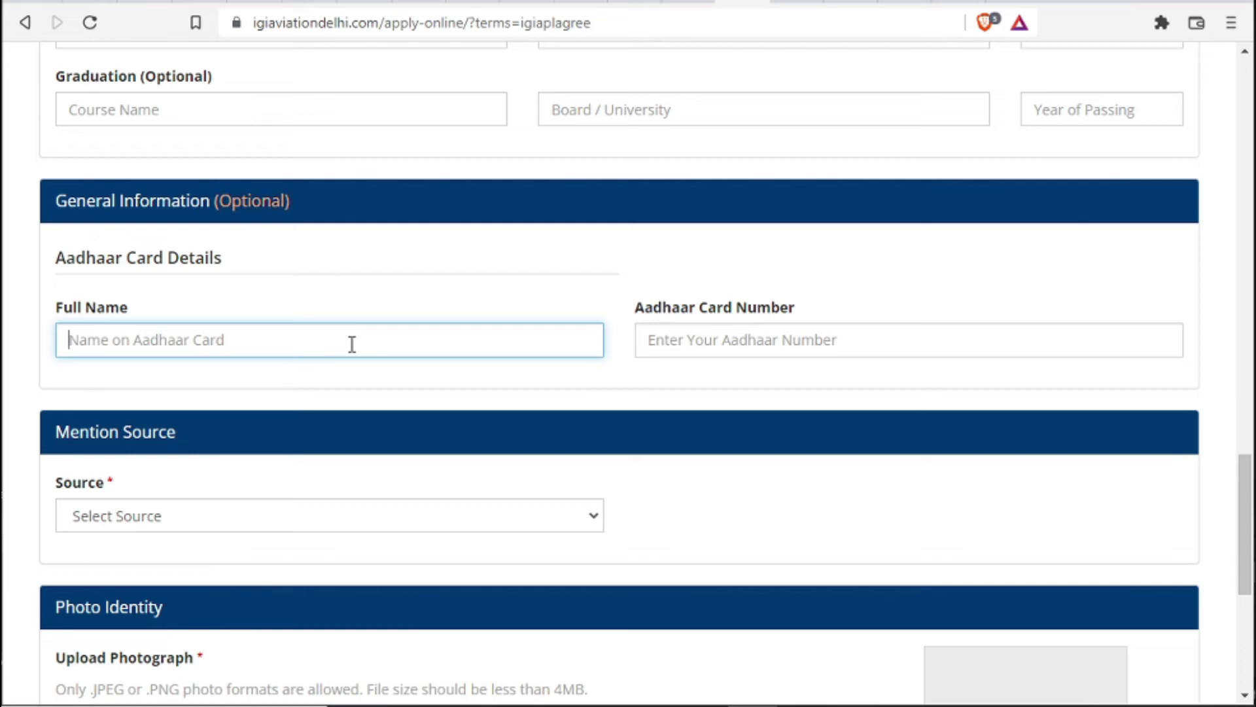
# - Choose Social Media as the source in the Mention Source section
pyautogui.click(289, 524)
pyautogui.scroll(-2, 676, 359)
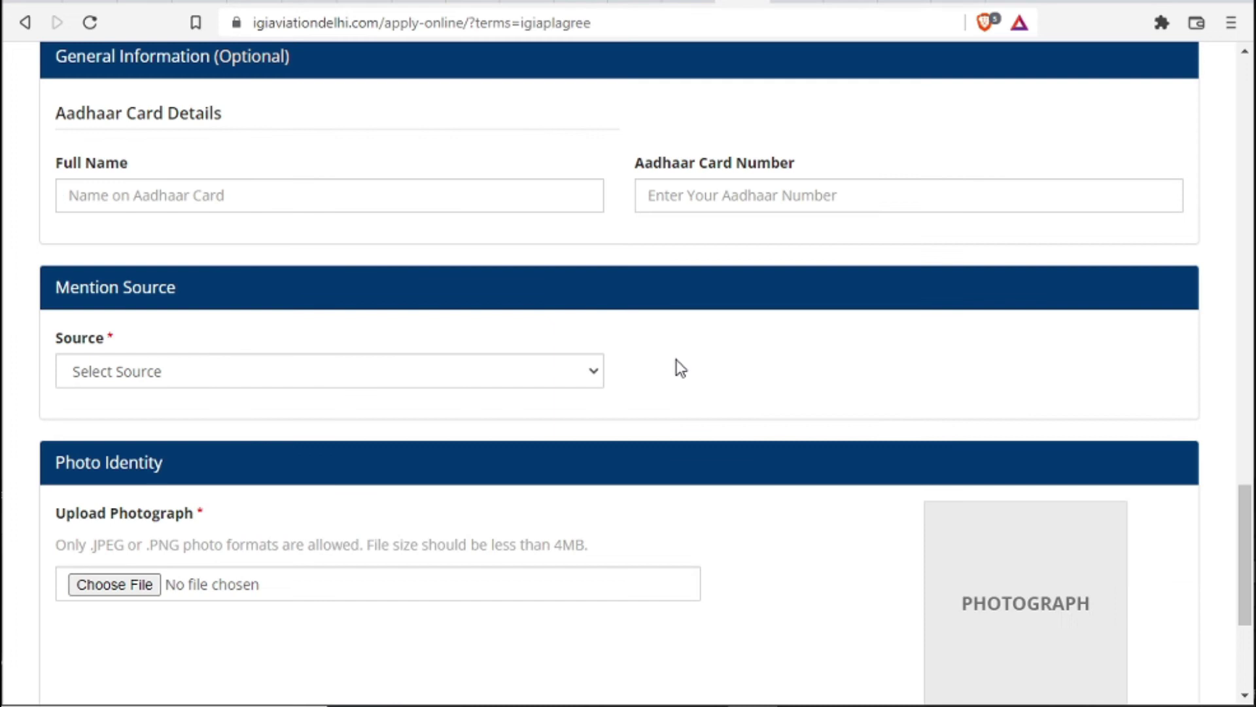
pyautogui.click(478, 371)
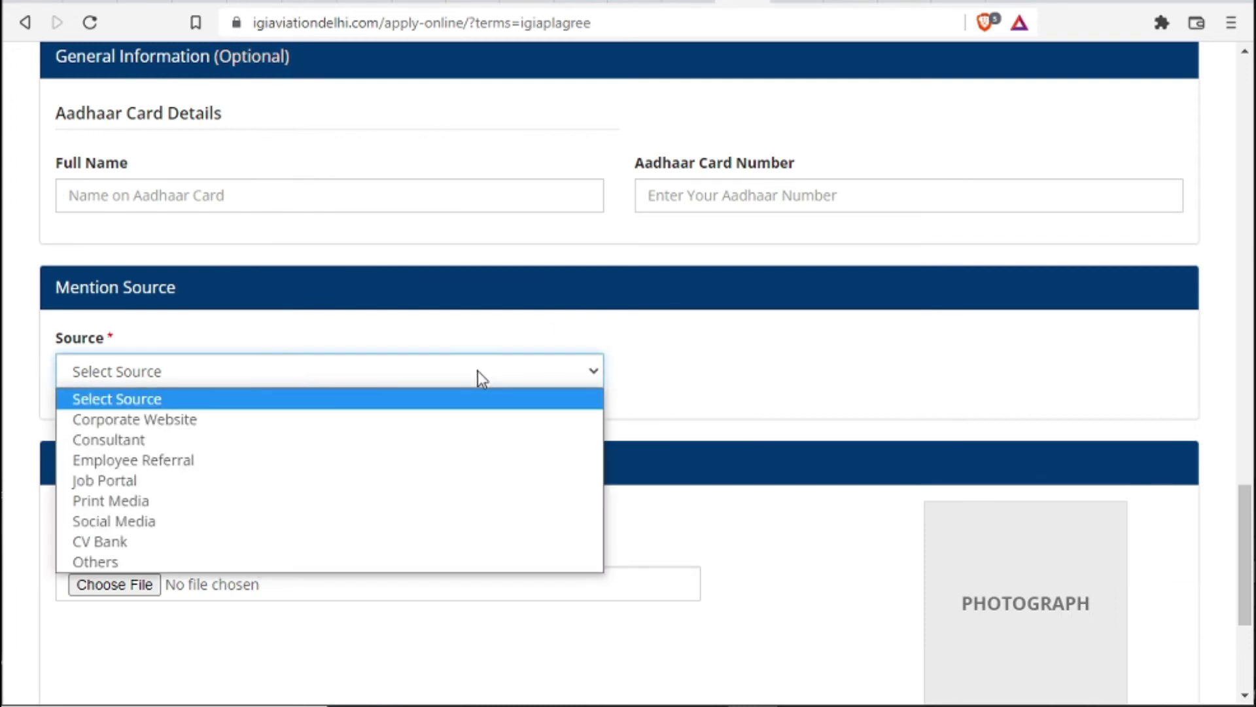
pyautogui.click(419, 522)
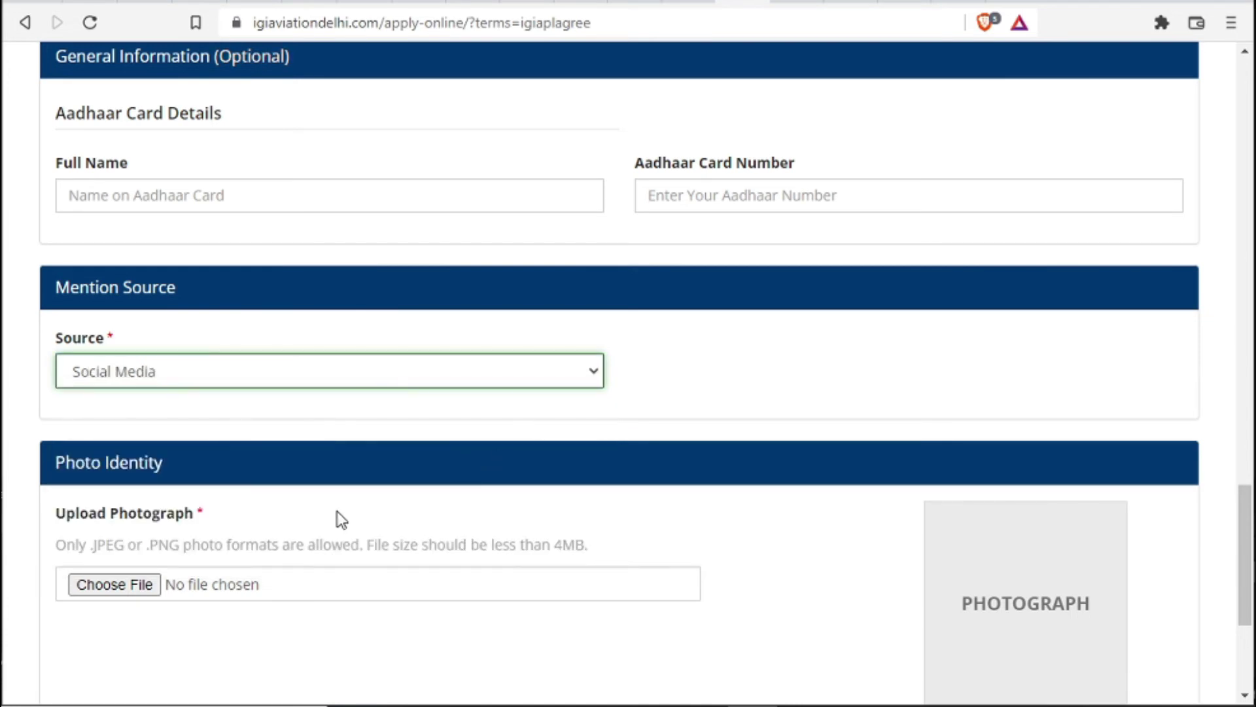
# - Submit the online application form to reach the examination fee payment page
pyautogui.moveTo(1245, 548); pyautogui.dragTo(1245, 611)
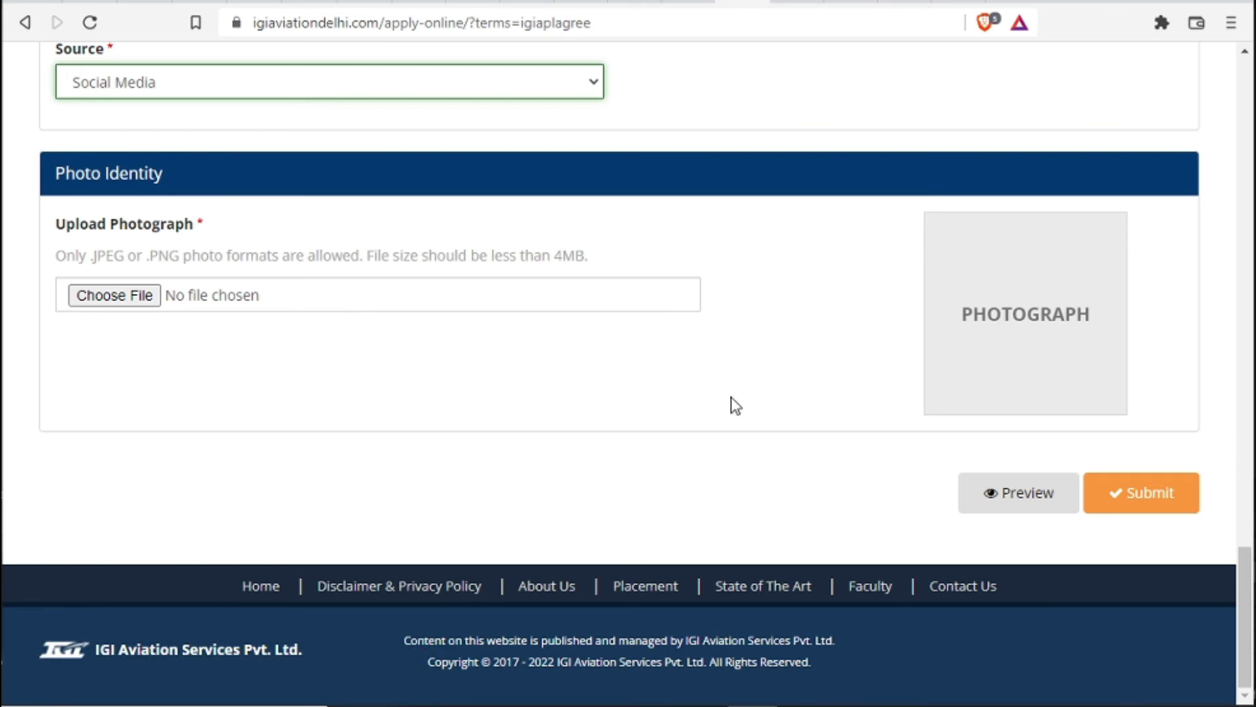
pyautogui.click(1115, 497)
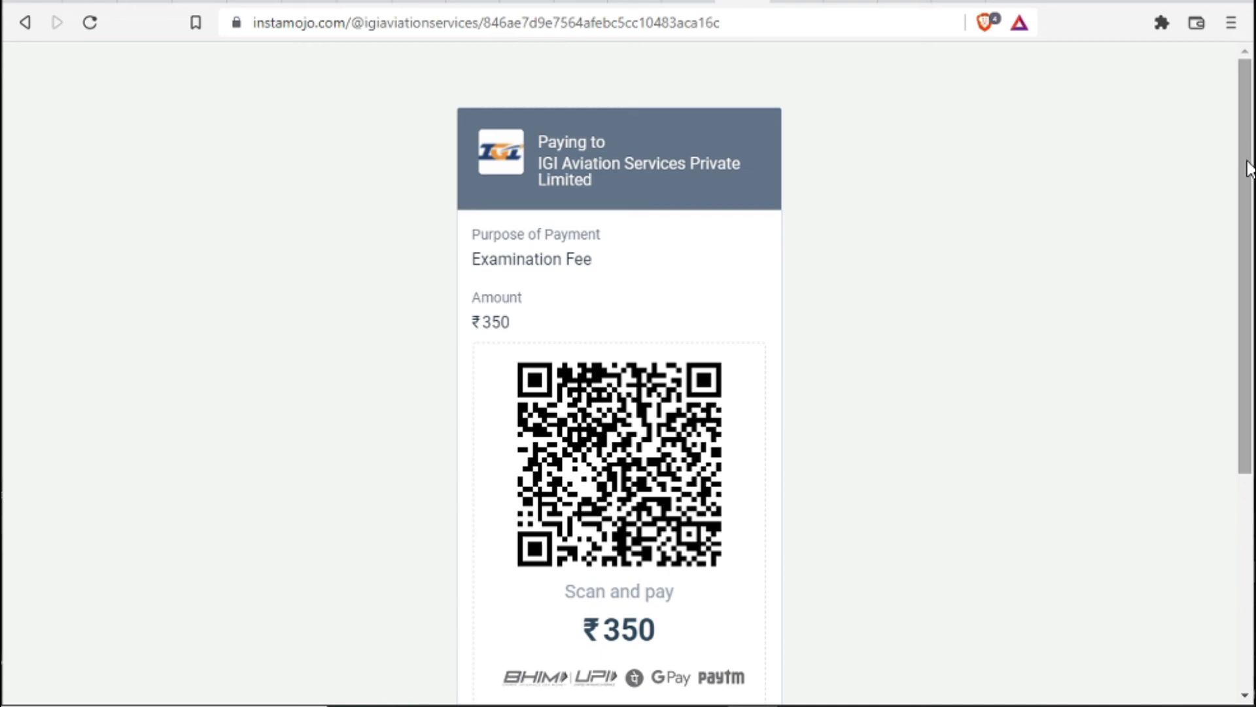
# - Expand the additional payment options for the examination fee and review the available payment methods
pyautogui.moveTo(1250, 169); pyautogui.dragTo(1250, 393)
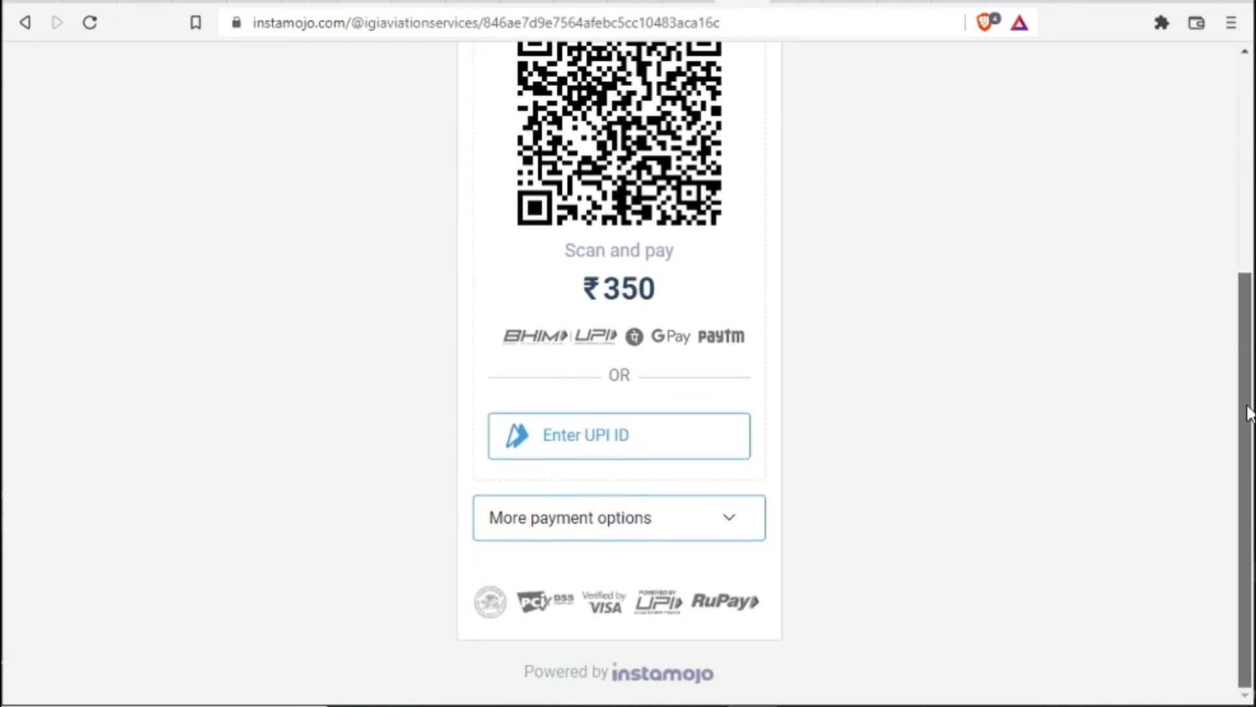
pyautogui.click(703, 520)
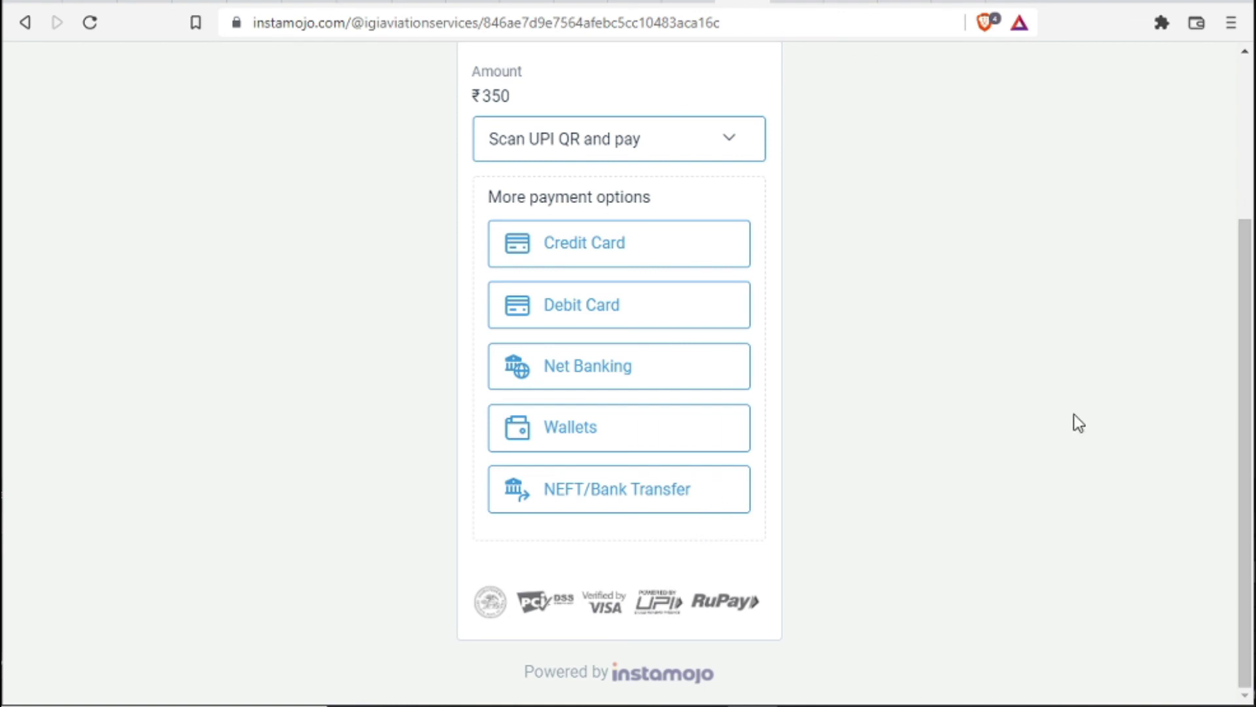
pyautogui.scroll(3, 1243, 376)
pyautogui.scroll(1, 1243, 377)
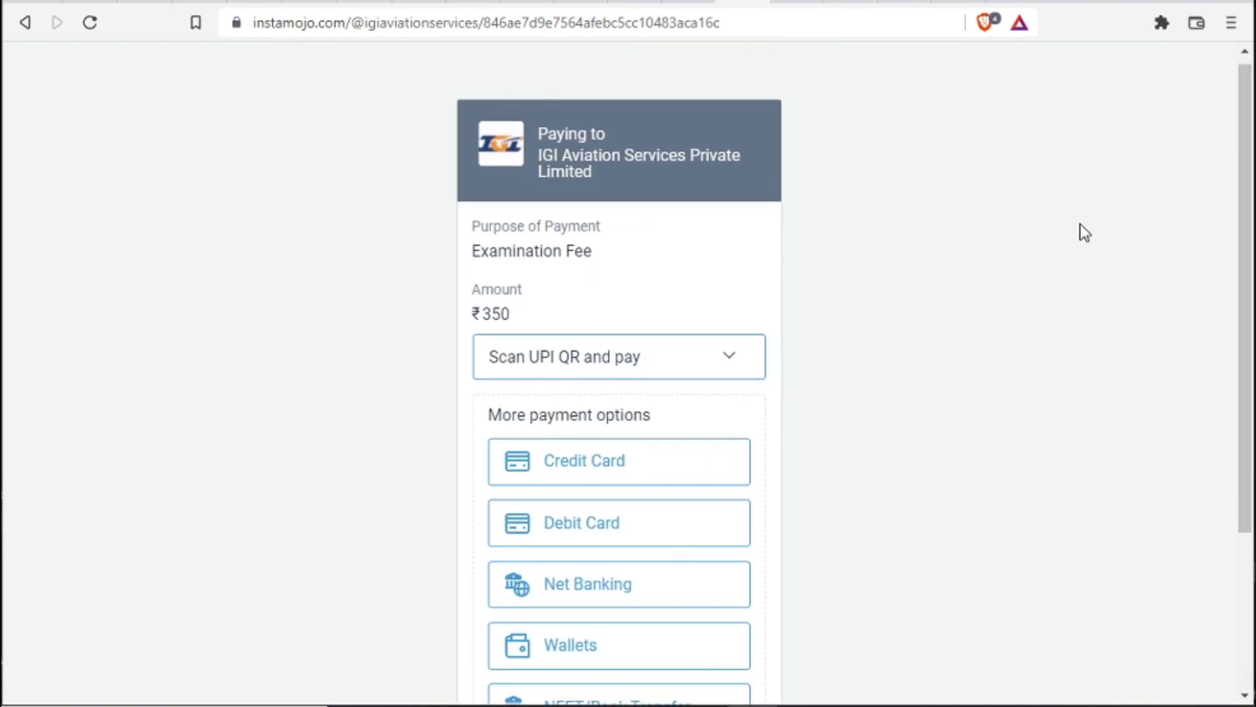